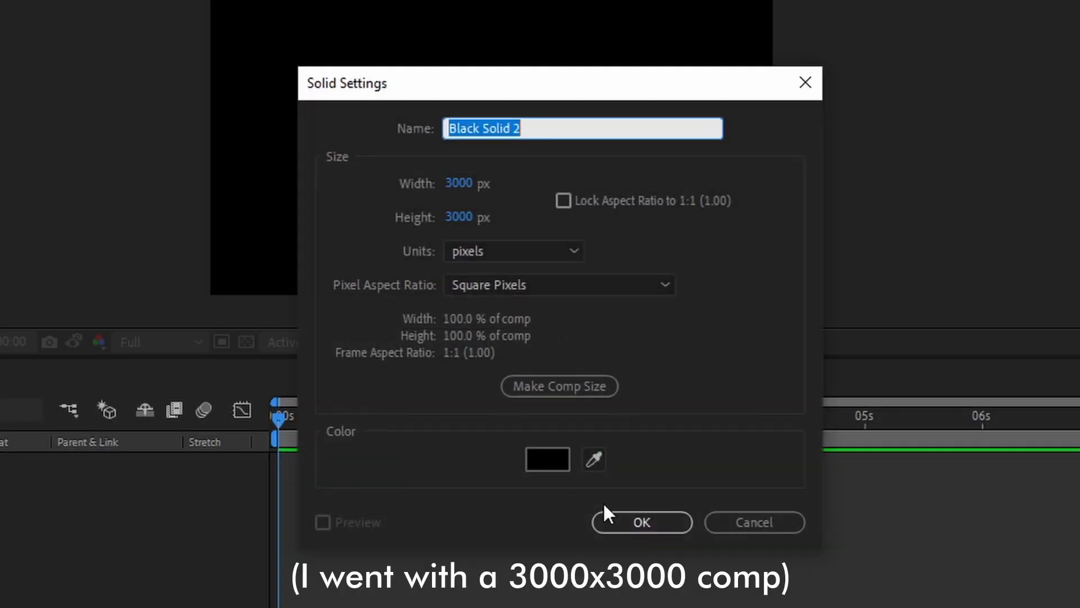
- Create the 3000×3000 black solid, apply CC Particle Systems II to it, and set Velocity to 0.1
{"action": "left_click", "coordinate": [609, 515]}
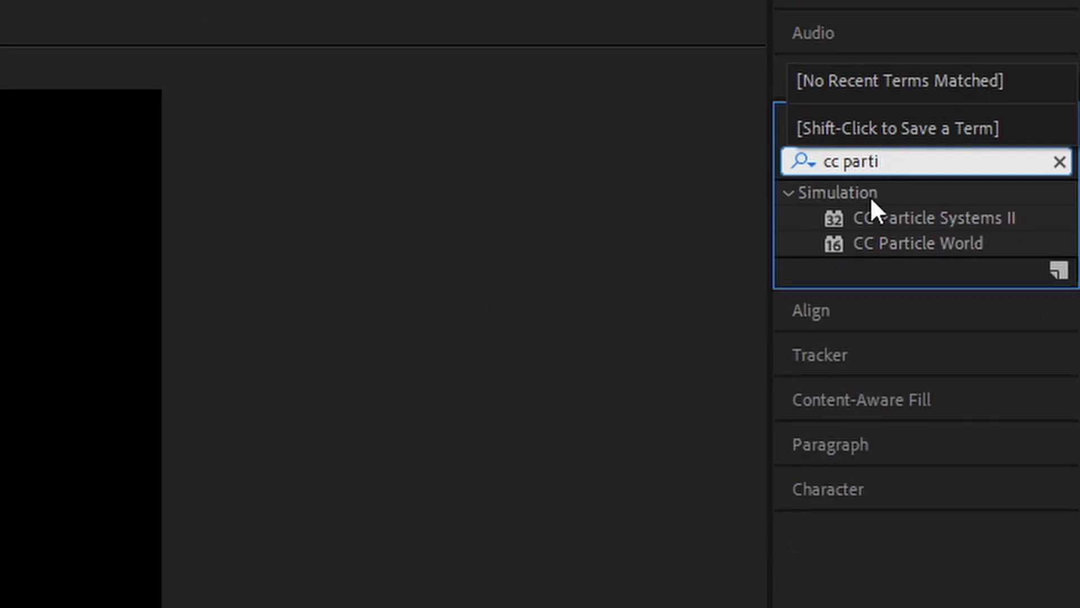
{"action": "left_click_drag", "start_coordinate": [895, 217], "coordinate": [281, 434]}
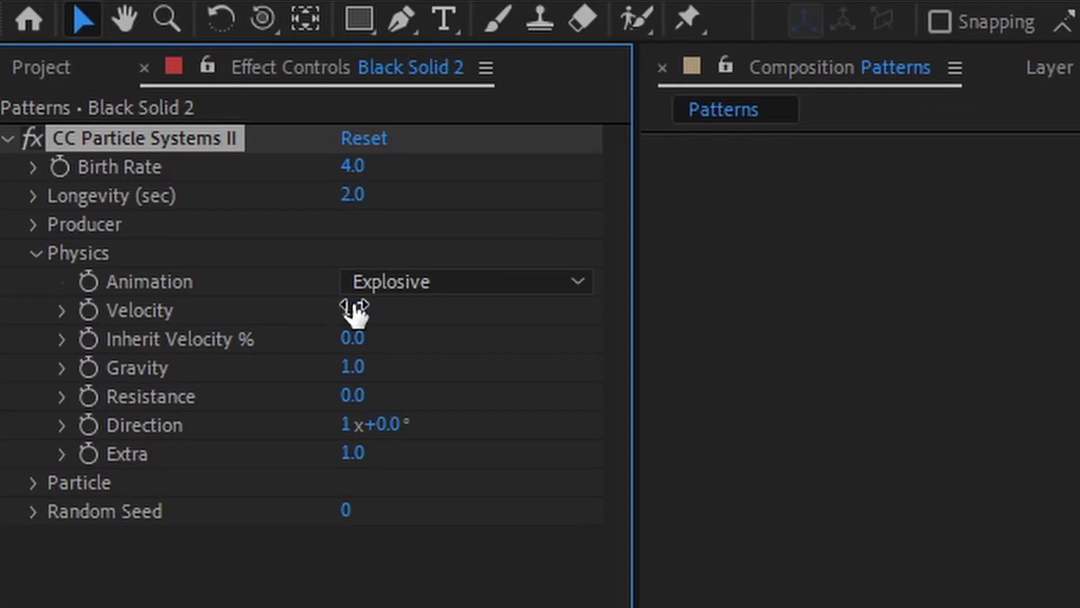
{"action": "left_click", "coordinate": [353, 310]}
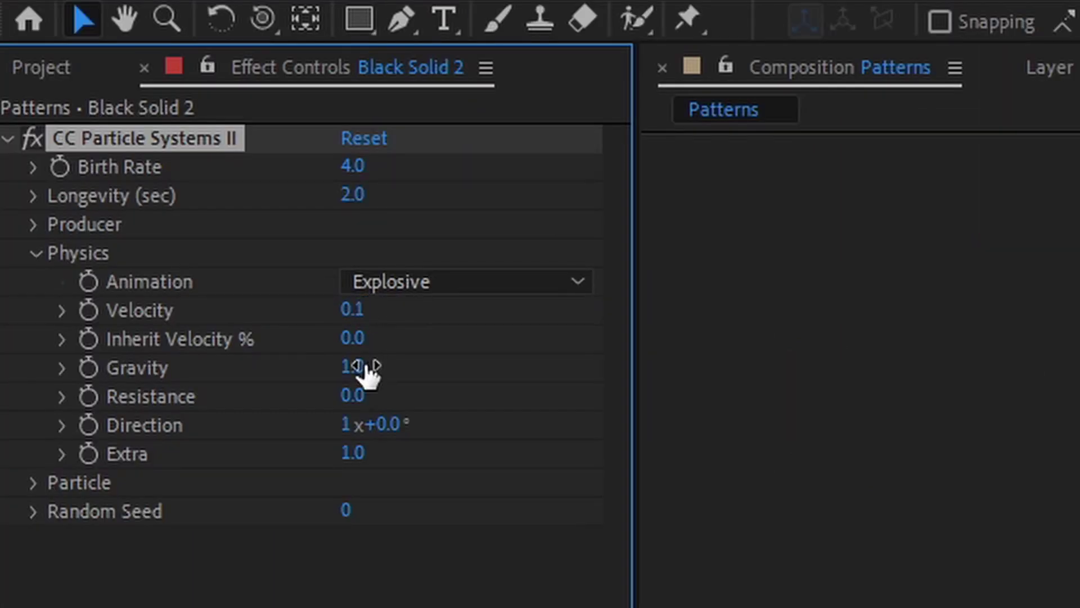
- Make the particles Shaded Spheres with a Constant opacity map
{"action": "left_click", "coordinate": [56, 483]}
{"action": "left_click", "coordinate": [386, 298]}
{"action": "left_click", "coordinate": [463, 265]}
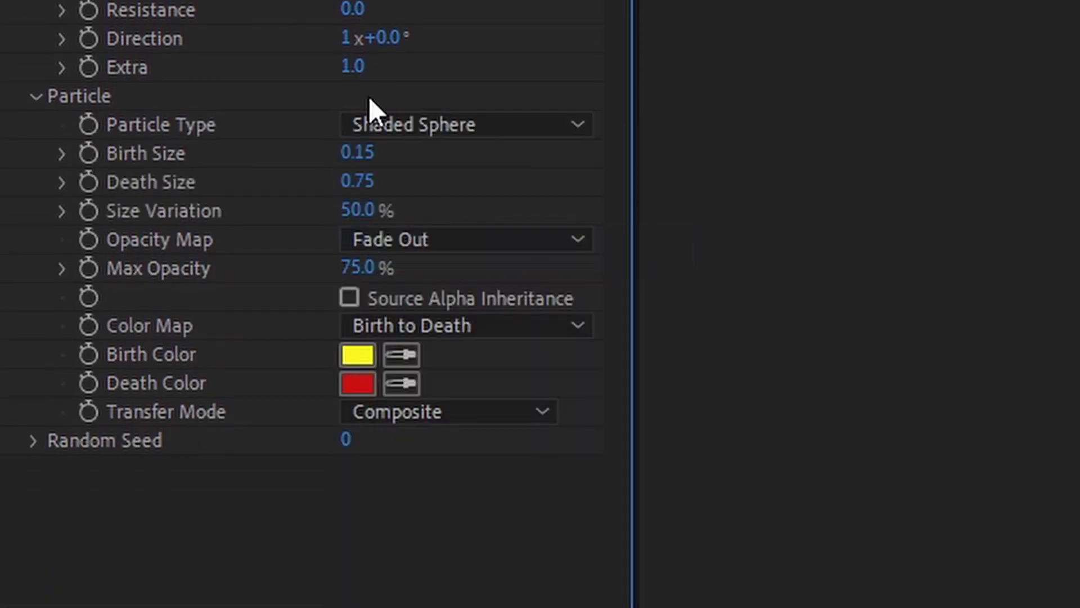
{"action": "left_click", "coordinate": [376, 242]}
{"action": "left_click", "coordinate": [388, 275]}
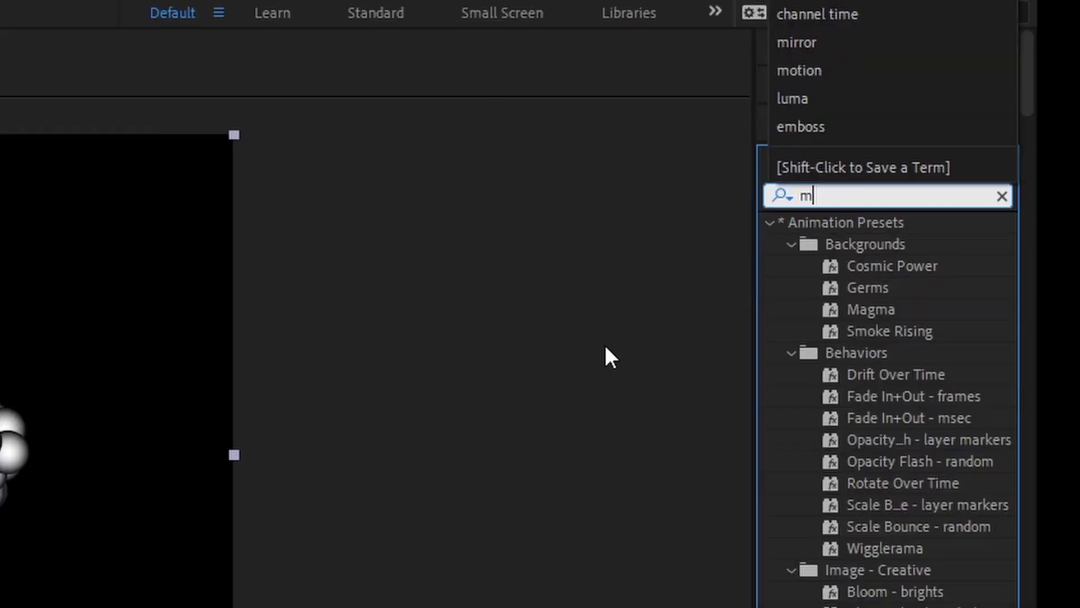
- Apply Mirror to the adjustment layer, centred at 1500,1500 with a 15° angle
{"action": "type", "text": "irro"}
{"action": "left_click_drag", "start_coordinate": [844, 243], "coordinate": [356, 437]}
{"action": "left_click", "coordinate": [421, 165]}
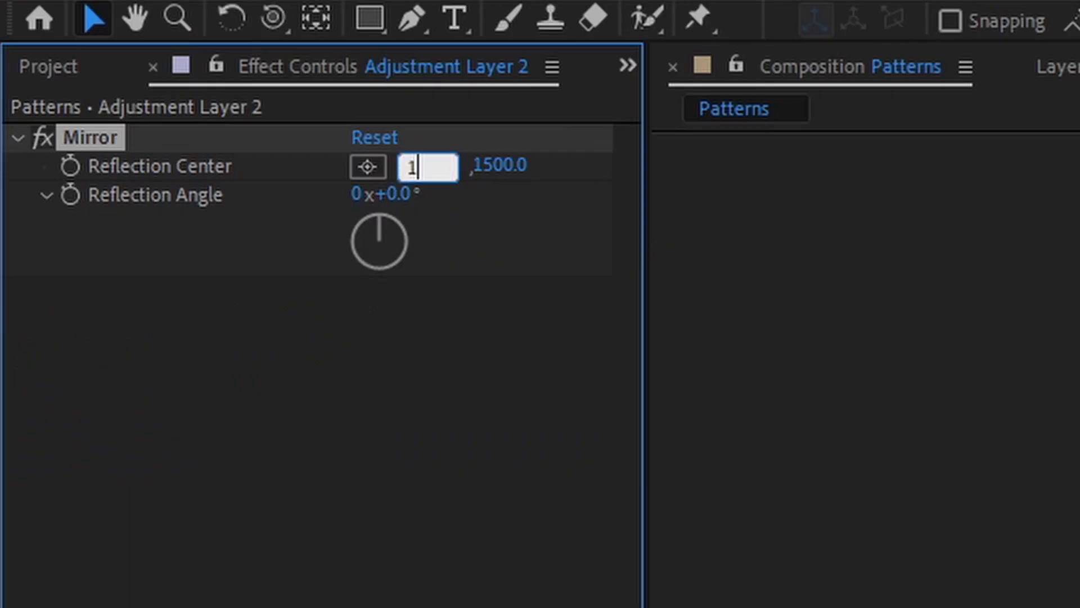
{"action": "left_click", "coordinate": [436, 401]}
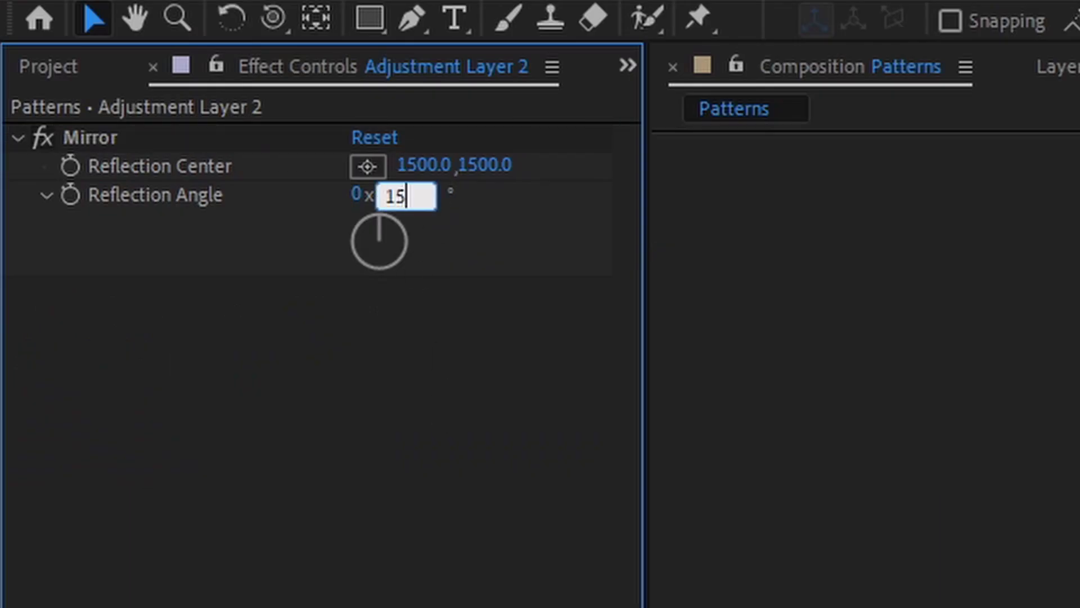
{"action": "key", "text": "Return"}
- Duplicate the Mirror effect into Mirror 2 and Mirror 3, setting Mirror 3's angle to 60°
{"action": "left_click", "coordinate": [90, 138]}
{"action": "key", "text": "ctrl+d"}
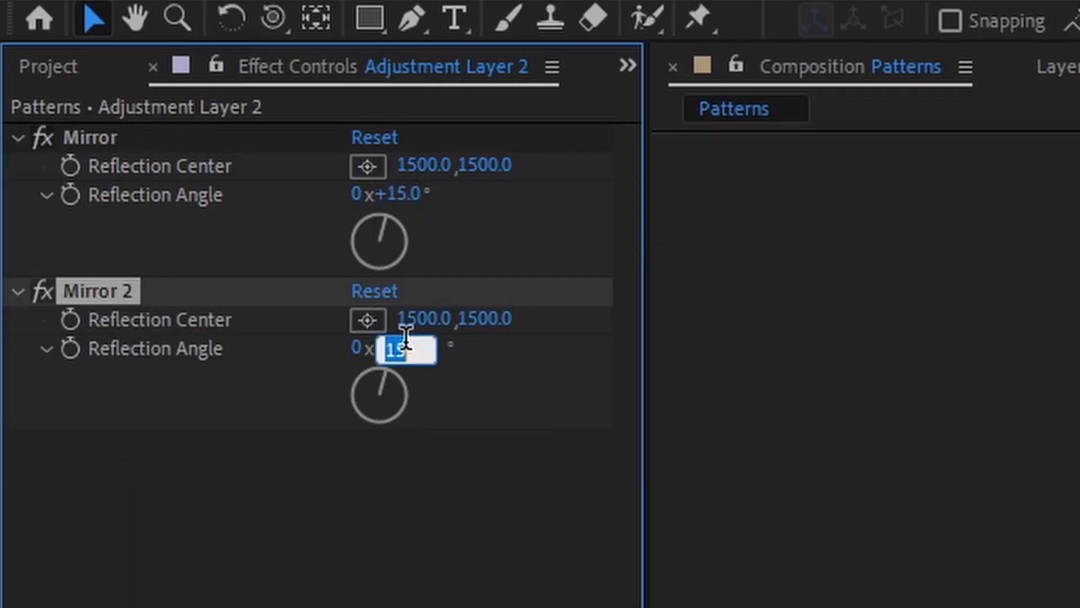
{"action": "key", "text": "ctrl+d"}
{"action": "left_click", "coordinate": [400, 500]}
{"action": "type", "text": "60"}
{"action": "key", "text": "Return"}
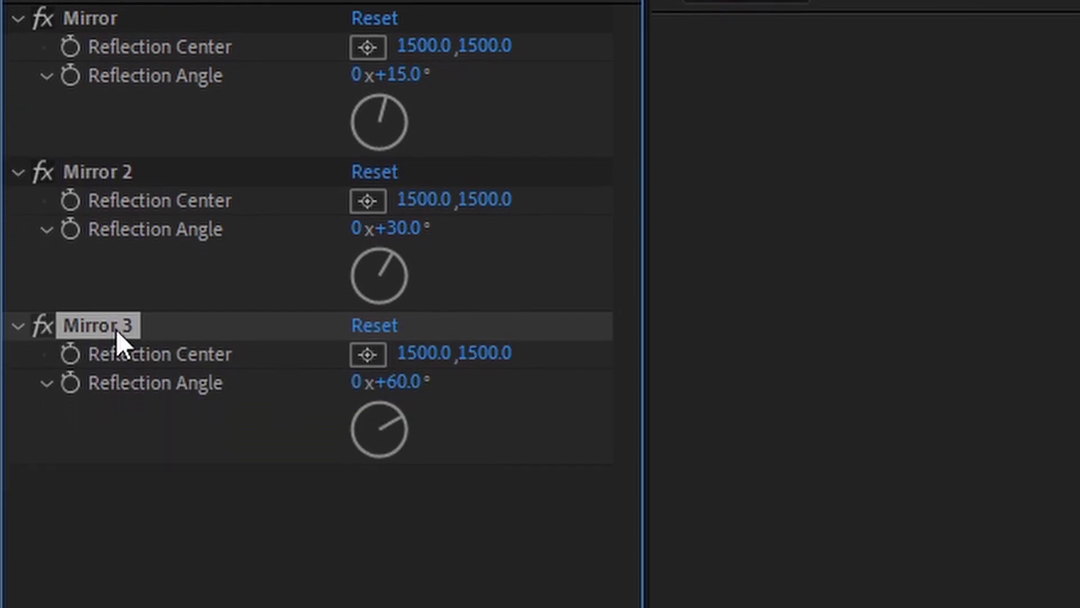
- Add Mirror 4 at 90° and Mirror 5 at 180°
{"action": "key", "text": "ctrl+d"}
{"action": "left_click", "coordinate": [393, 536]}
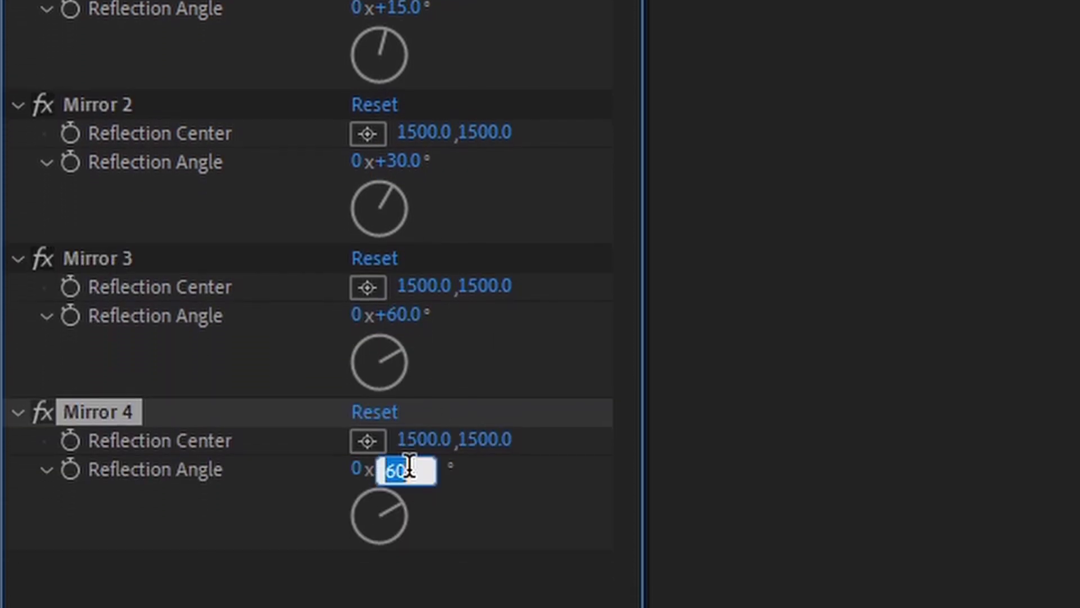
{"action": "type", "text": "90"}
{"action": "key", "text": "Return"}
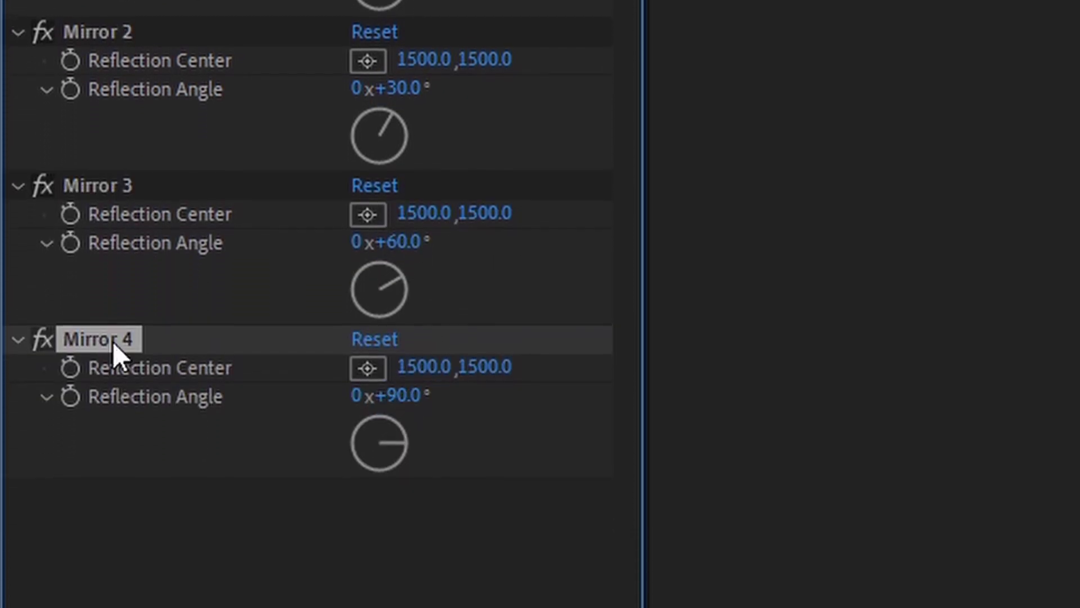
{"action": "key", "text": "ctrl+d"}
{"action": "left_click", "coordinate": [396, 490]}
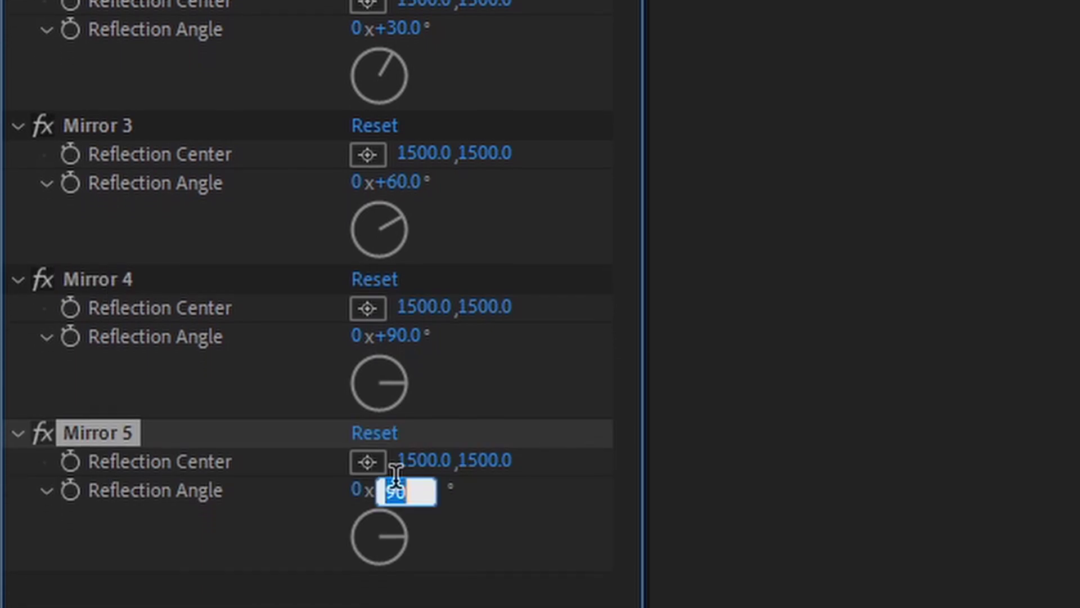
{"action": "type", "text": "180"}
{"action": "key", "text": "Return"}
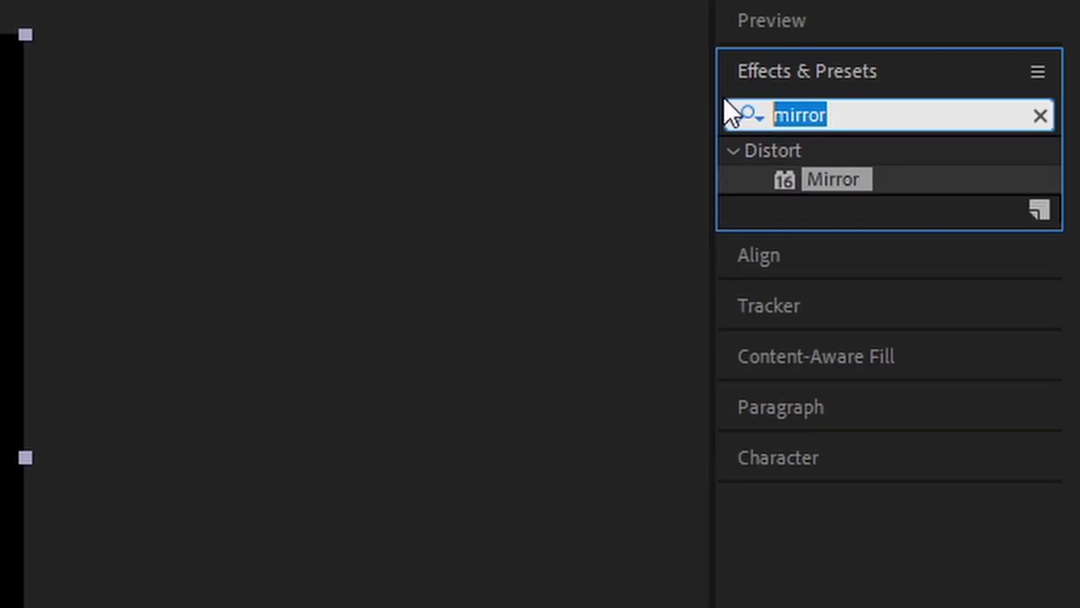
- Add Curves with the midpoint pulled slightly down, then add Glow, Find Edges and Channel Time Shift
{"action": "type", "text": "curves"}
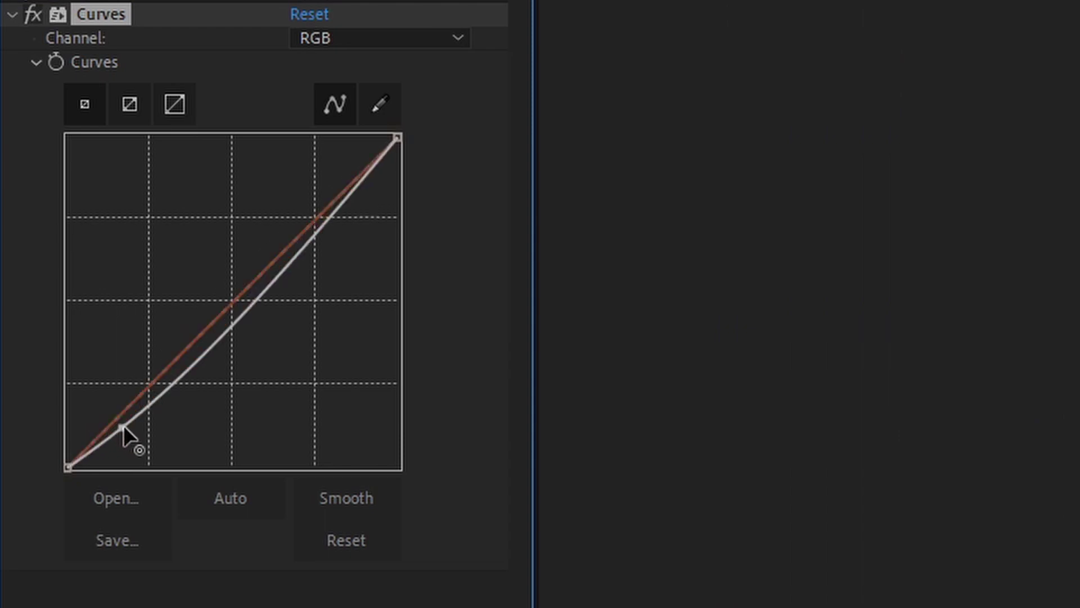
{"action": "left_click_drag", "start_coordinate": [125, 428], "coordinate": [127, 434]}
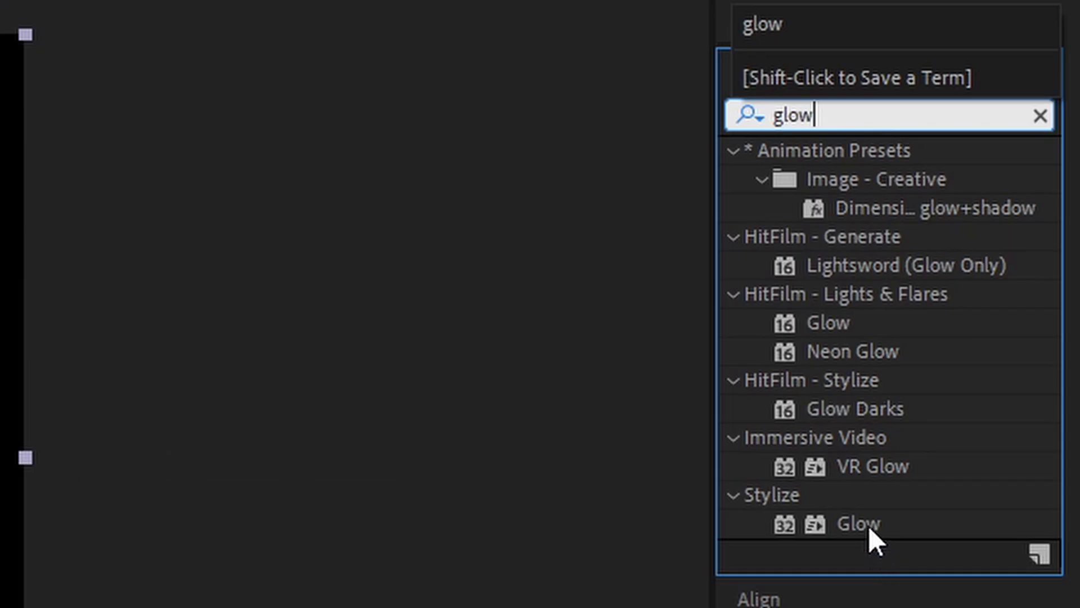
{"action": "left_click", "coordinate": [864, 524]}
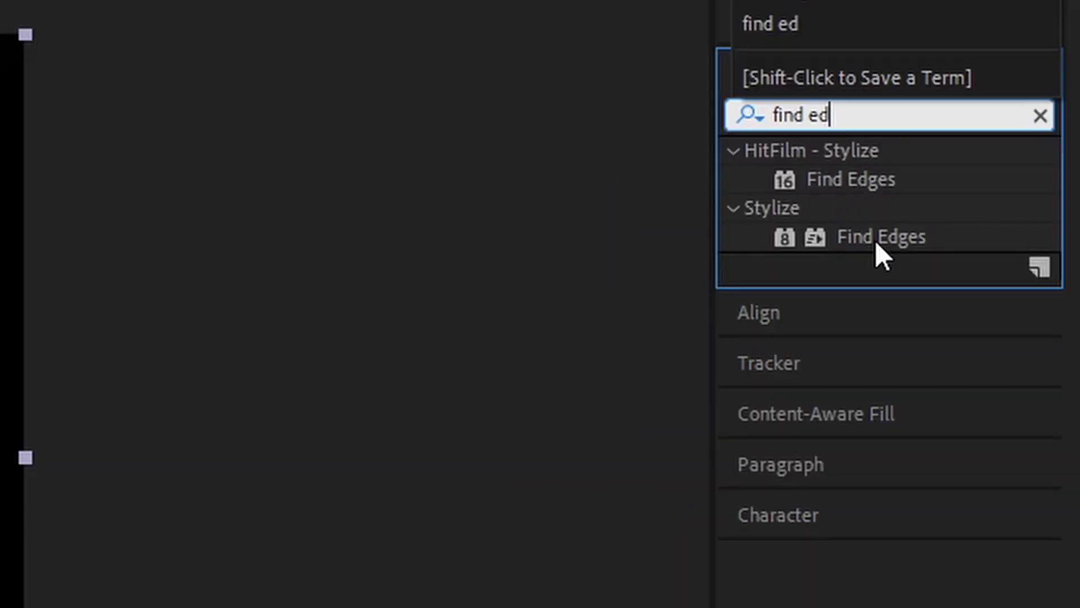
{"action": "double_click", "coordinate": [875, 237]}
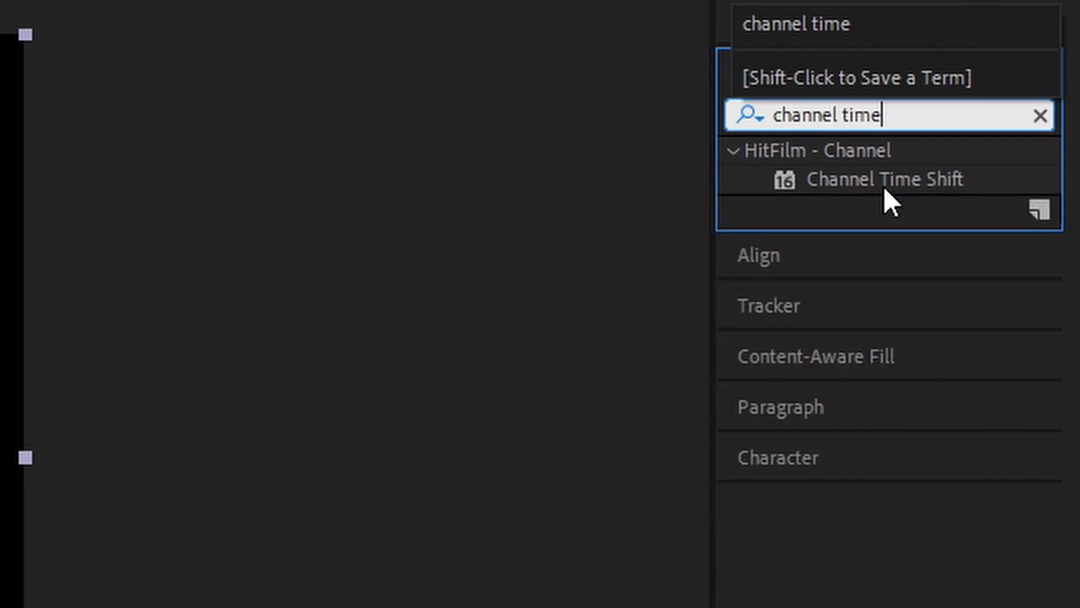
{"action": "left_click_drag", "start_coordinate": [885, 191], "coordinate": [65, 42]}
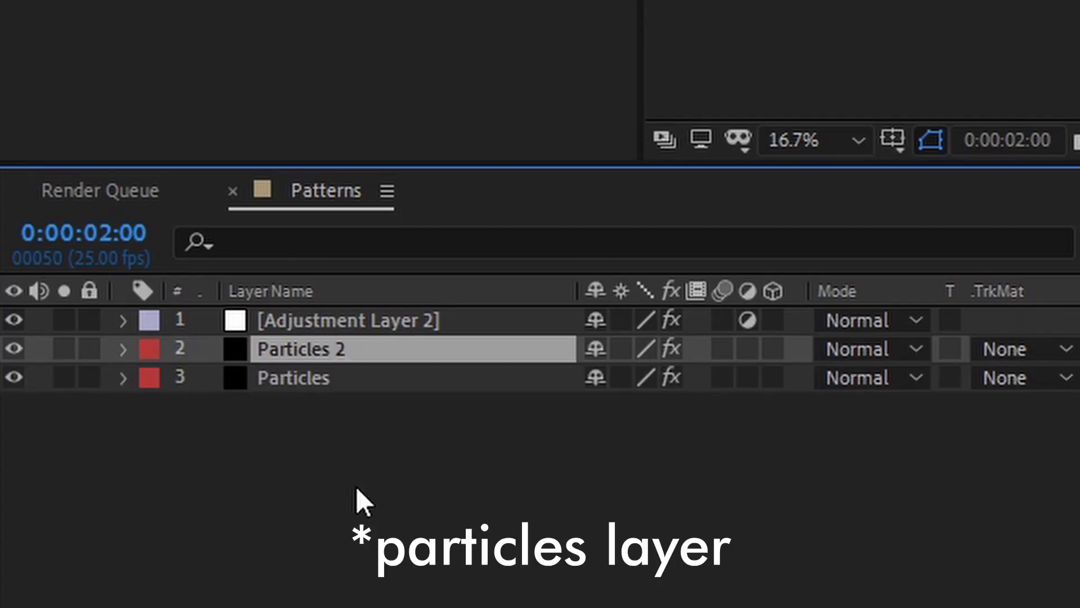
- Duplicate the Particles layer twice and start each copy one frame later
{"action": "key", "text": "ctrl+d"}
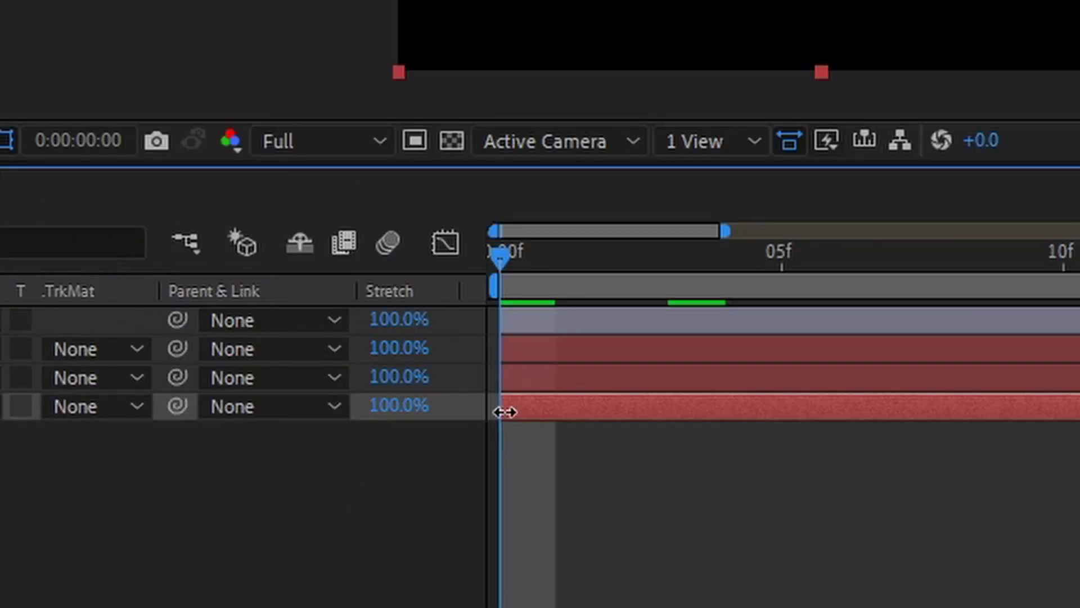
{"action": "left_click_drag", "start_coordinate": [504, 410], "coordinate": [536, 411]}
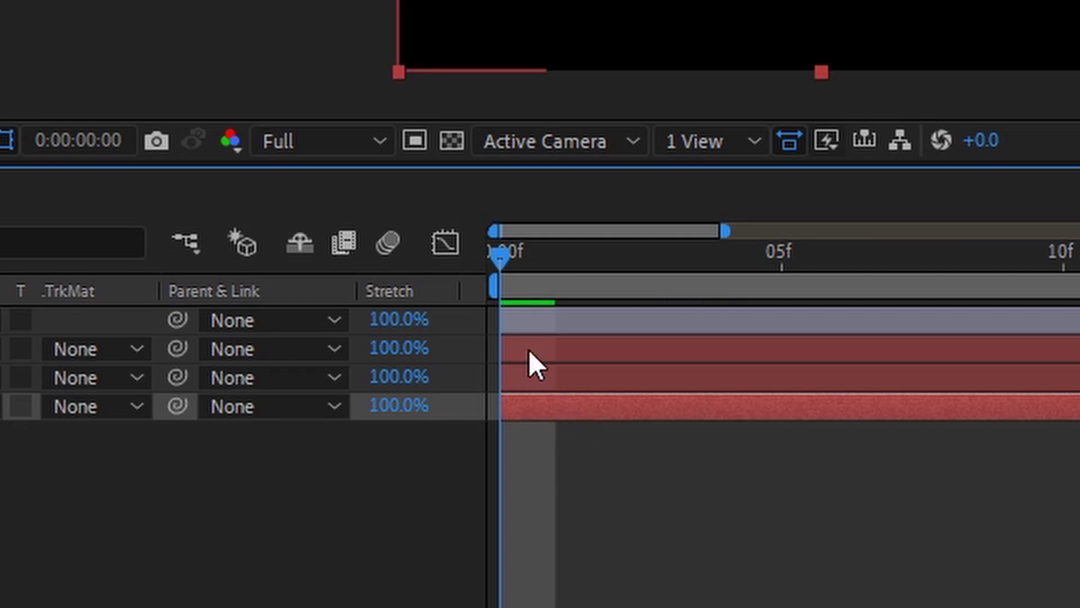
{"action": "left_click", "coordinate": [615, 348]}
{"action": "left_click_drag", "start_coordinate": [502, 349], "coordinate": [553, 348]}
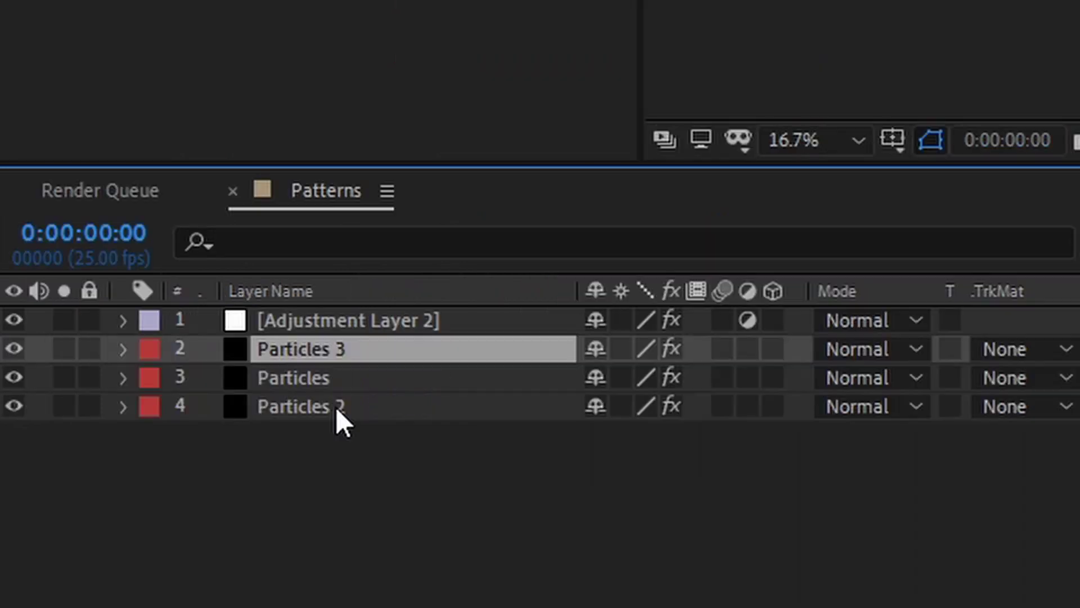
- Rename the copies to Particles -1 and Particles +1
{"action": "left_click", "coordinate": [330, 406]}
{"action": "key", "text": "Return"}
{"action": "key", "text": "End"}
{"action": "key", "text": "BackSpace"}
{"action": "type", "text": "-1"}
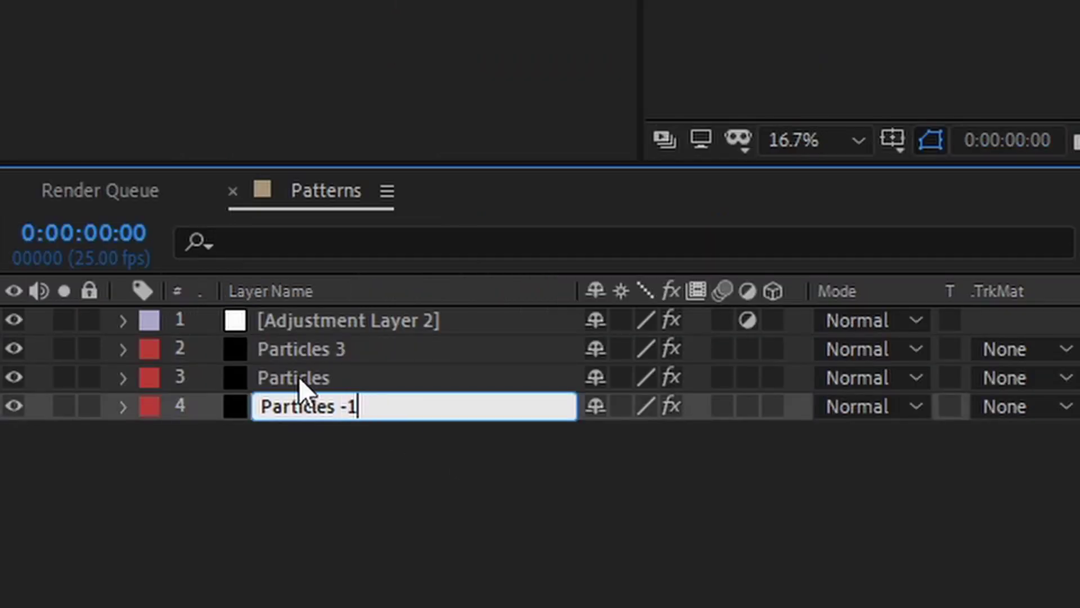
{"action": "left_click", "coordinate": [309, 351]}
{"action": "key", "text": "Return"}
{"action": "key", "text": "End"}
{"action": "key", "text": "BackSpace"}
{"action": "type", "text": "+1"}
{"action": "key", "text": "Return"}
- Add Channel Combiner converting from Lightness to Blue Only
{"action": "type", "text": "channel com"}
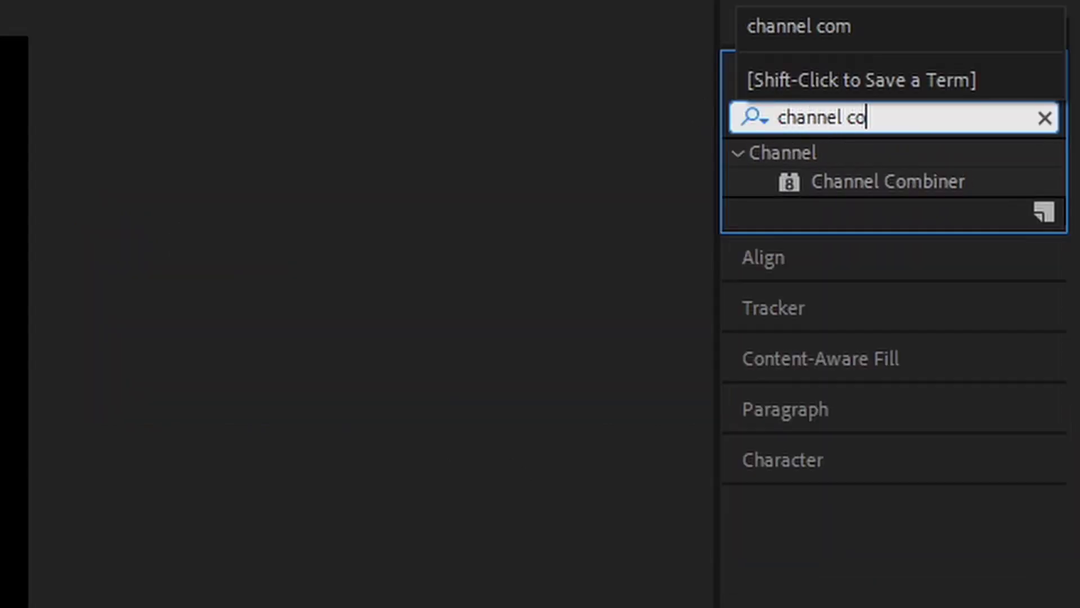
{"action": "double_click", "coordinate": [895, 181]}
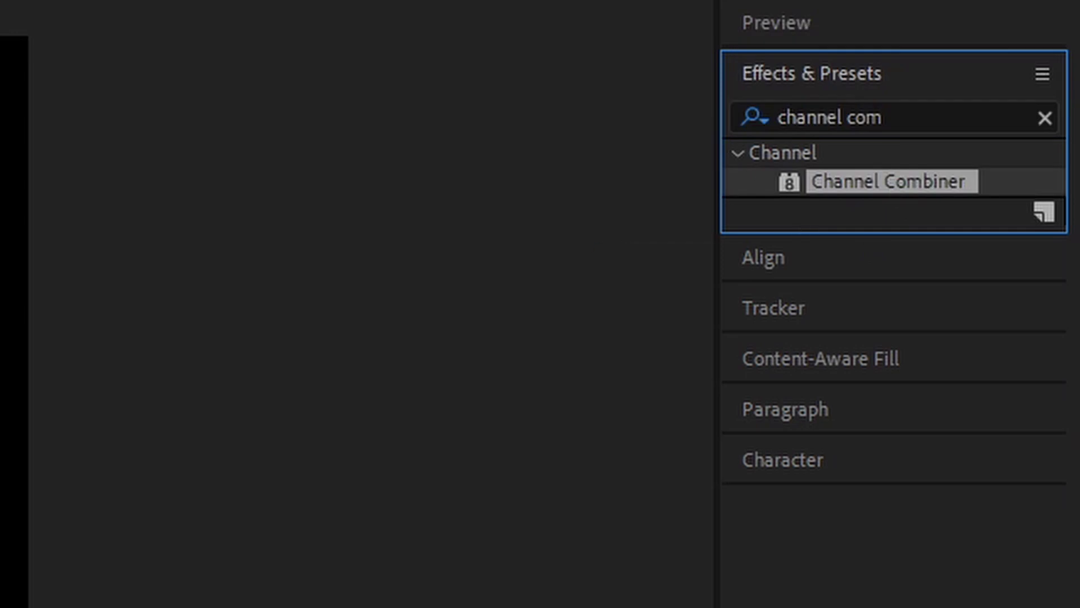
{"action": "left_click", "coordinate": [403, 129]}
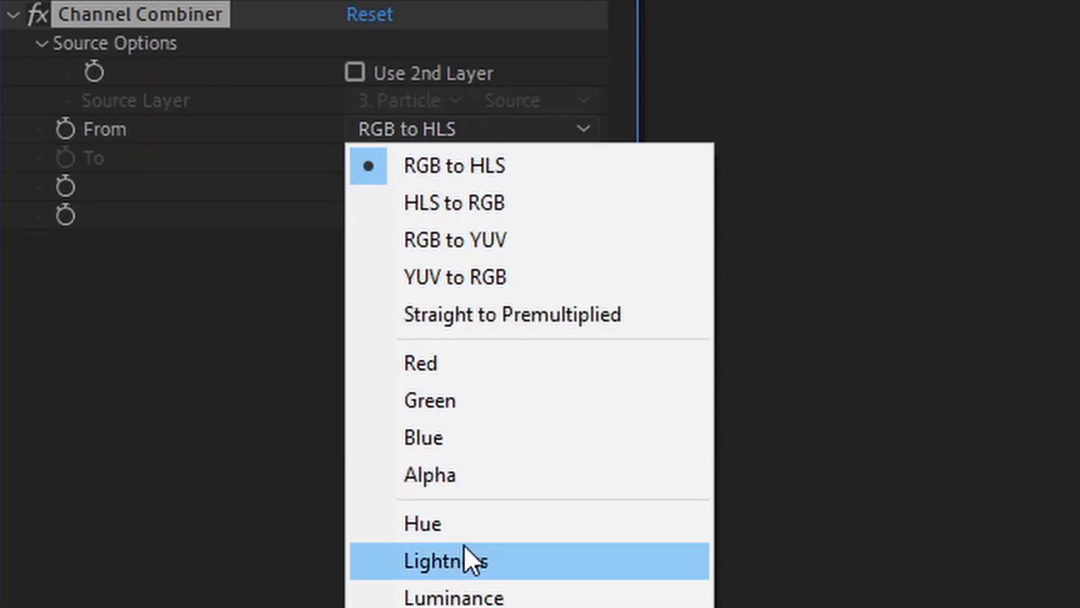
{"action": "left_click", "coordinate": [465, 559]}
{"action": "left_click", "coordinate": [420, 159]}
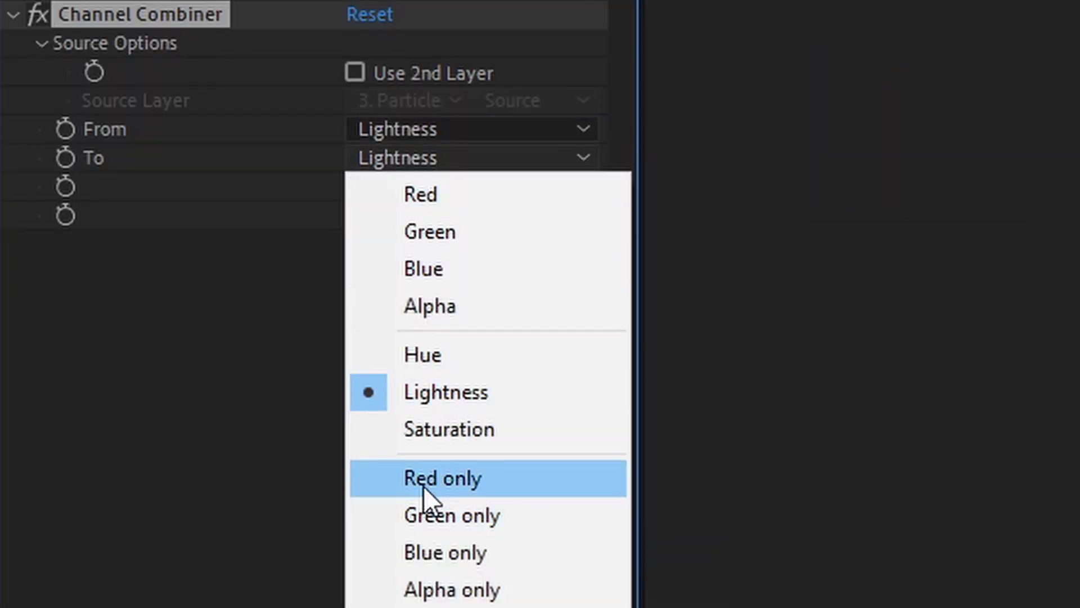
{"action": "left_click", "coordinate": [428, 478]}
{"action": "left_click", "coordinate": [422, 158]}
{"action": "left_click", "coordinate": [468, 512]}
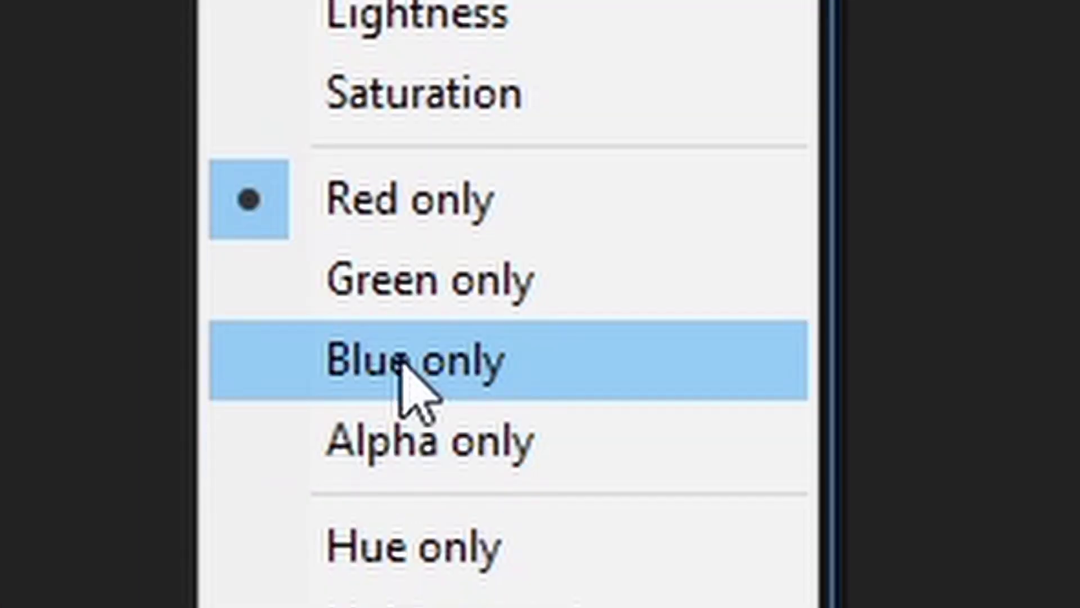
{"action": "left_click", "coordinate": [404, 365]}
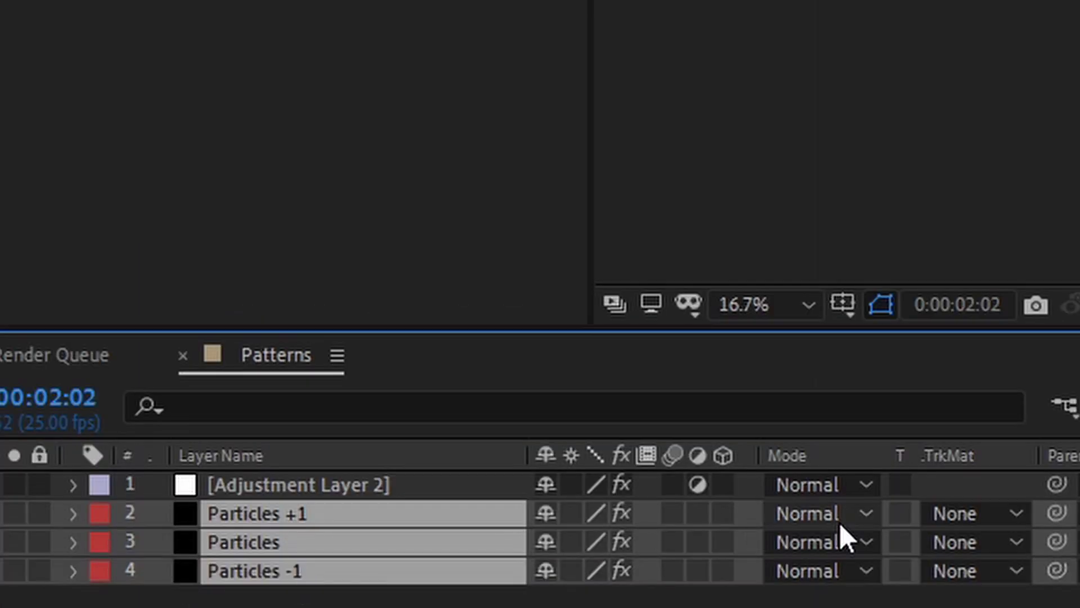
{"action": "left_click", "coordinate": [839, 522]}
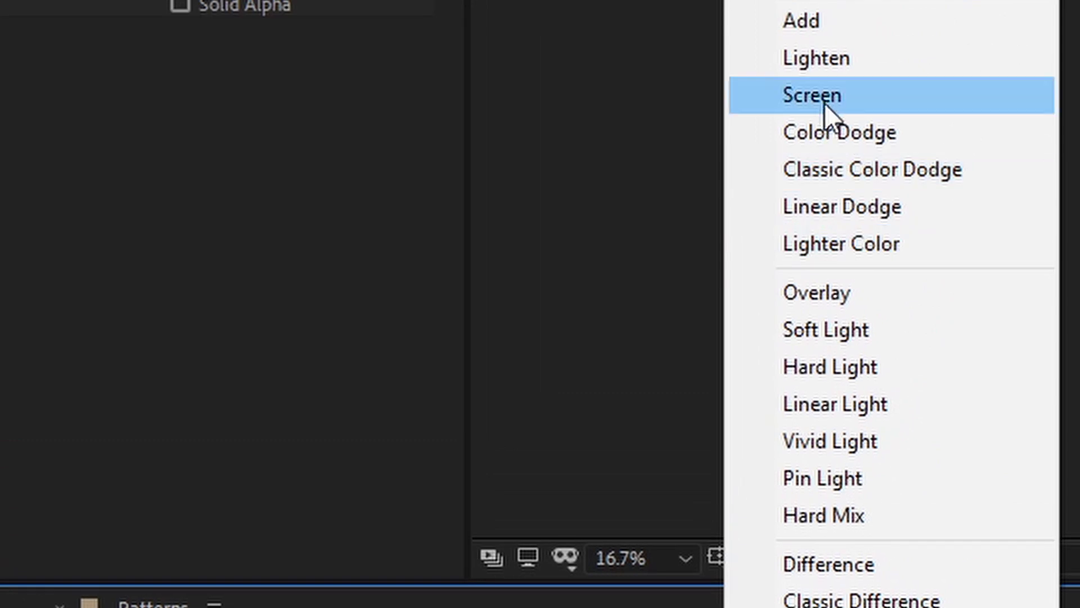
- Blend the Particles layers in Screen mode, scale the middle one to 275%, disable Find Edges, and preview
{"action": "left_click", "coordinate": [825, 106]}
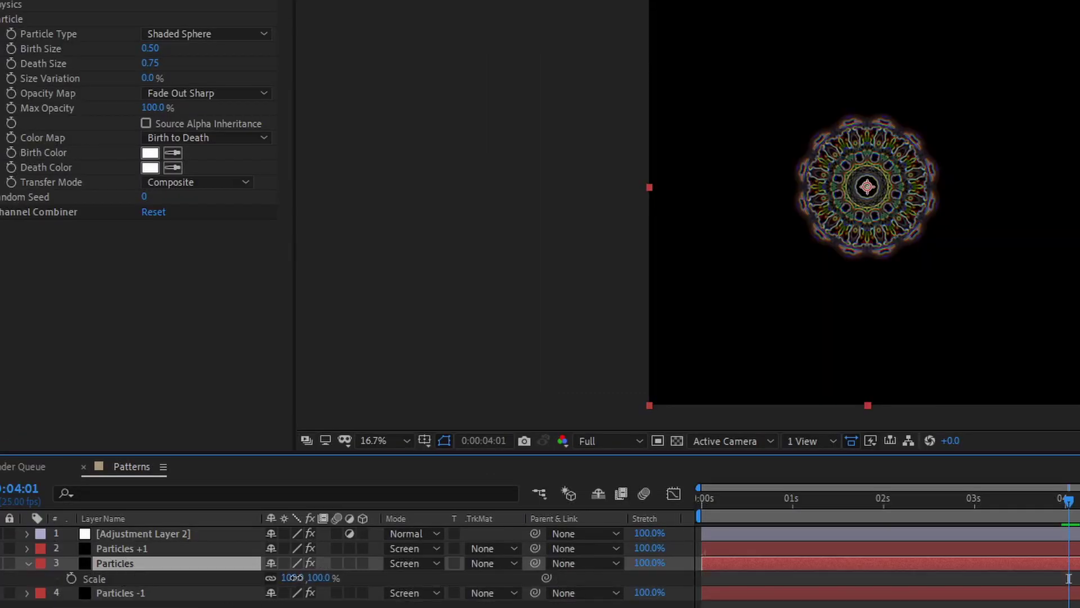
{"action": "left_click_drag", "start_coordinate": [336, 580], "coordinate": [336, 580]}
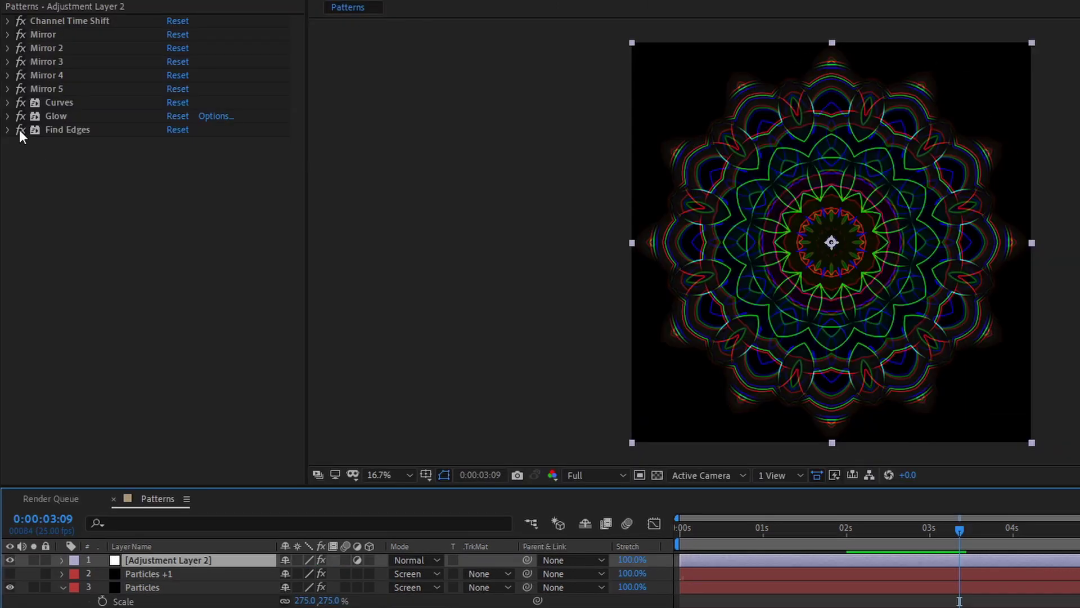
{"action": "left_click", "coordinate": [20, 129]}
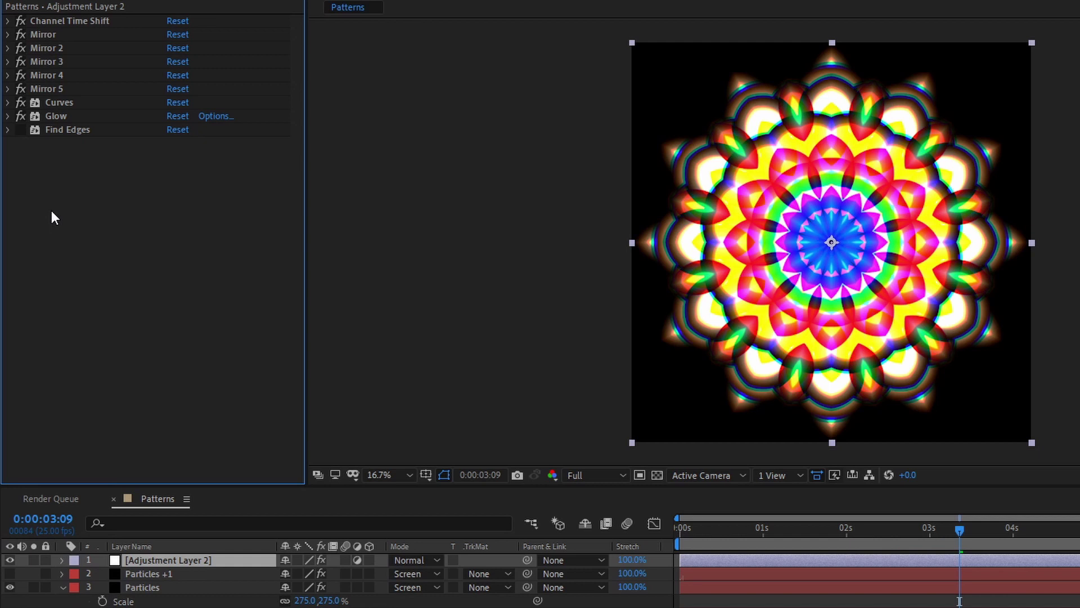
{"action": "key", "text": "space"}
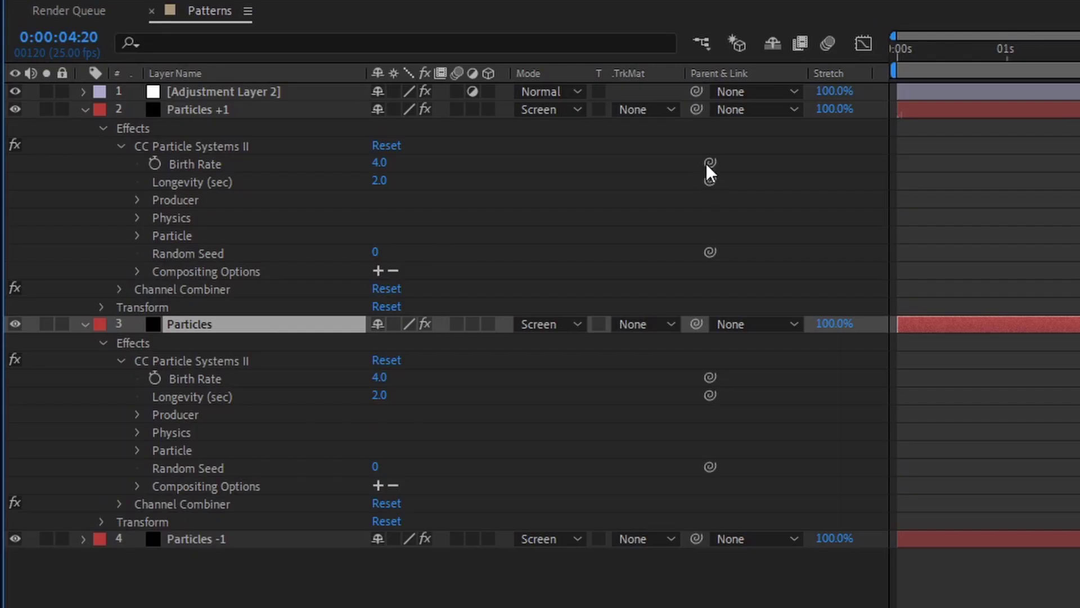
- Pick-whip the Birth Rate of Particles +1 and Particles -1 to the middle Particles layer
{"action": "left_click_drag", "start_coordinate": [708, 164], "coordinate": [210, 380]}
{"action": "left_click_drag", "start_coordinate": [707, 466], "coordinate": [212, 254]}
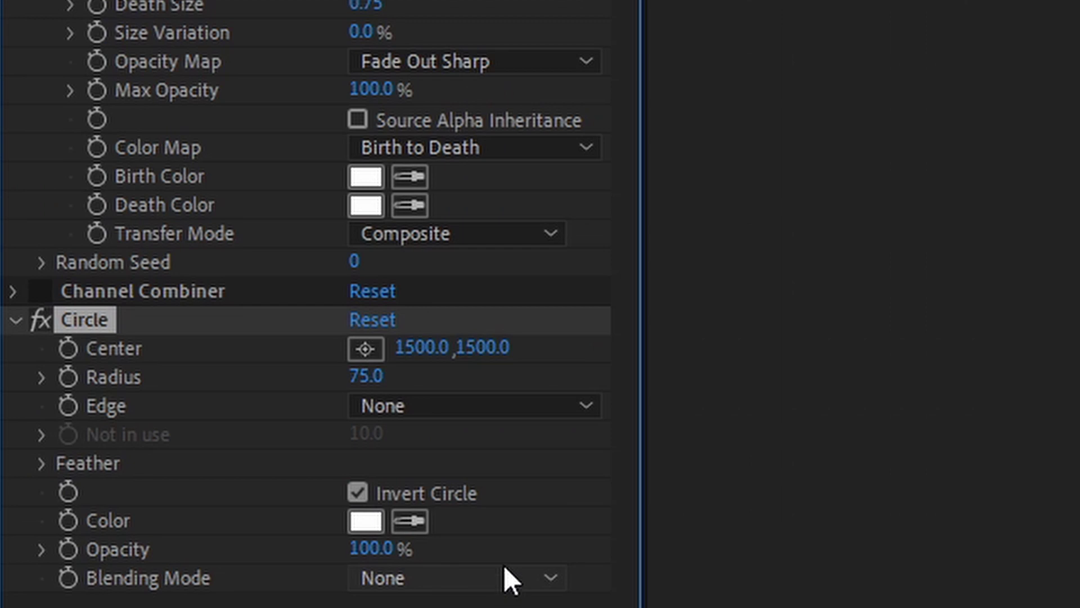
- Set the Circle to Stencil Alpha and feather it, render Patterns, and place Patterns v3.mov in Infinite Loop
{"action": "left_click", "coordinate": [507, 569]}
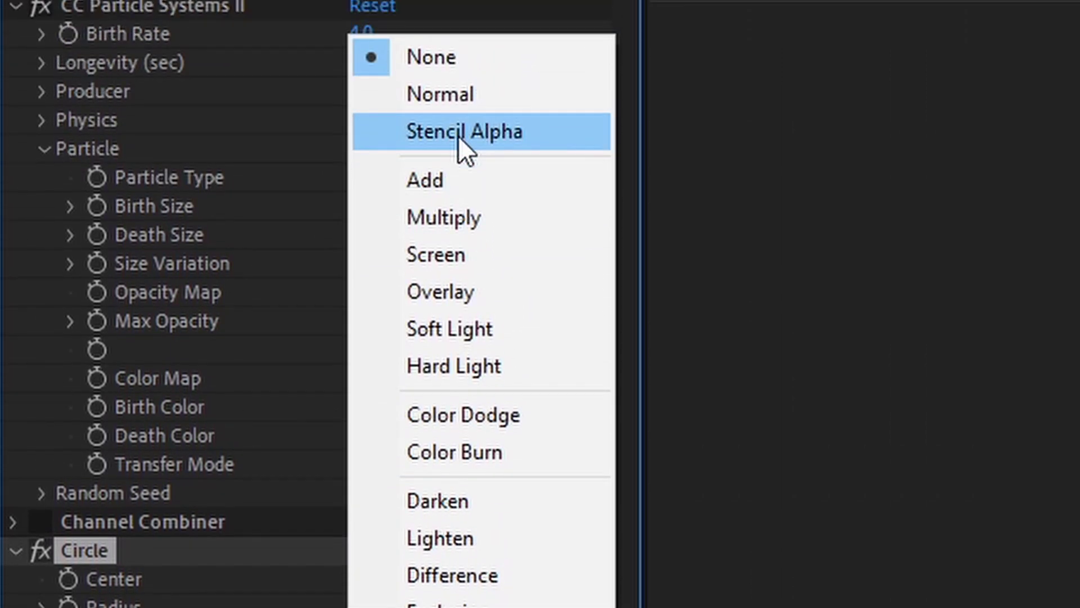
{"action": "left_click", "coordinate": [458, 134]}
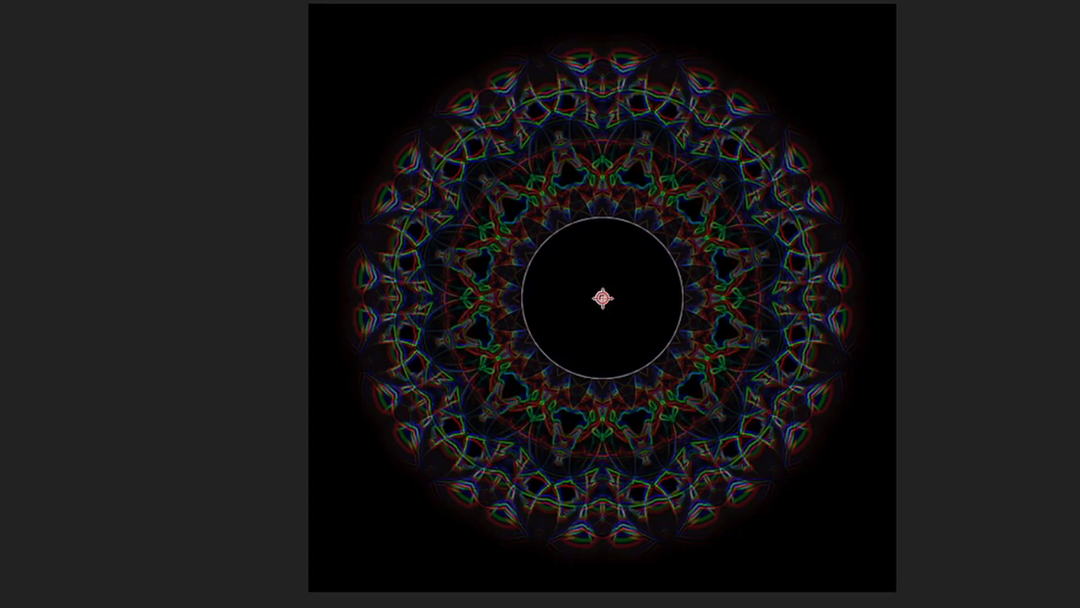
{"action": "type", "text": "1"}
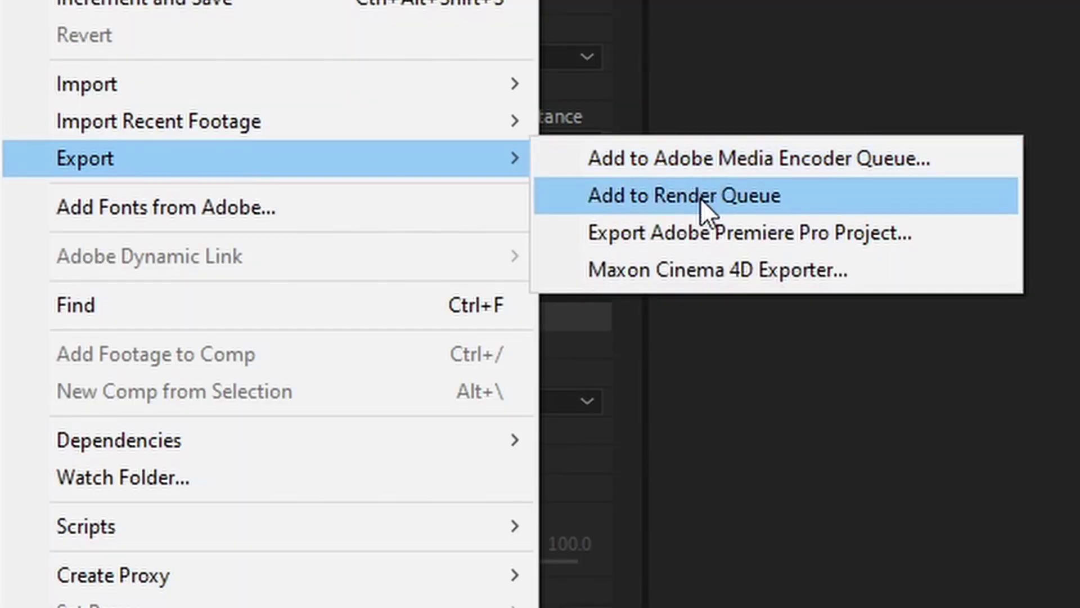
{"action": "left_click", "coordinate": [702, 203]}
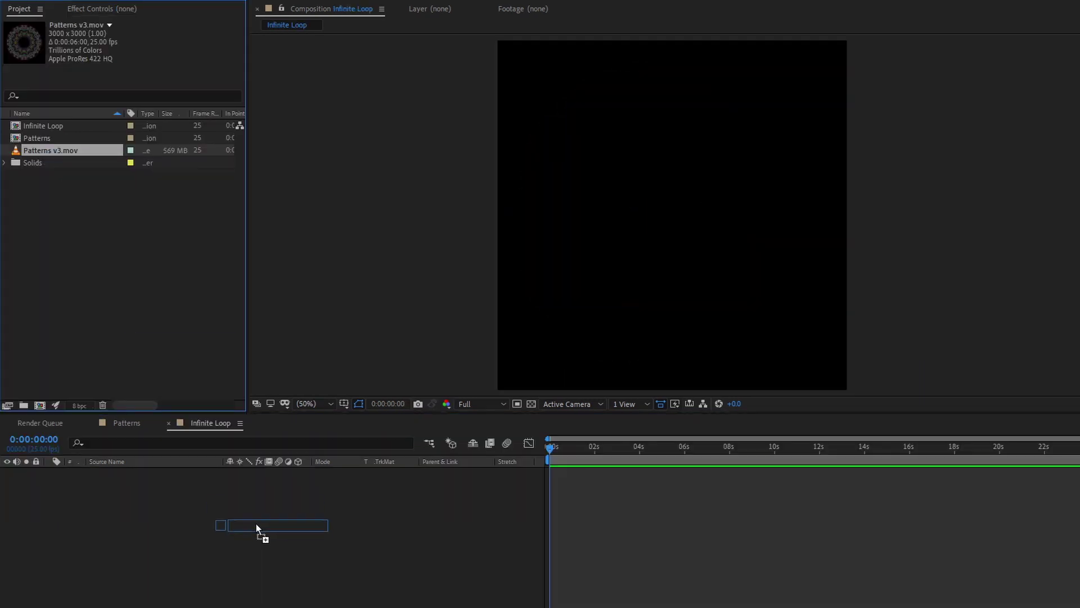
{"action": "left_click_drag", "start_coordinate": [255, 523], "coordinate": [257, 527]}
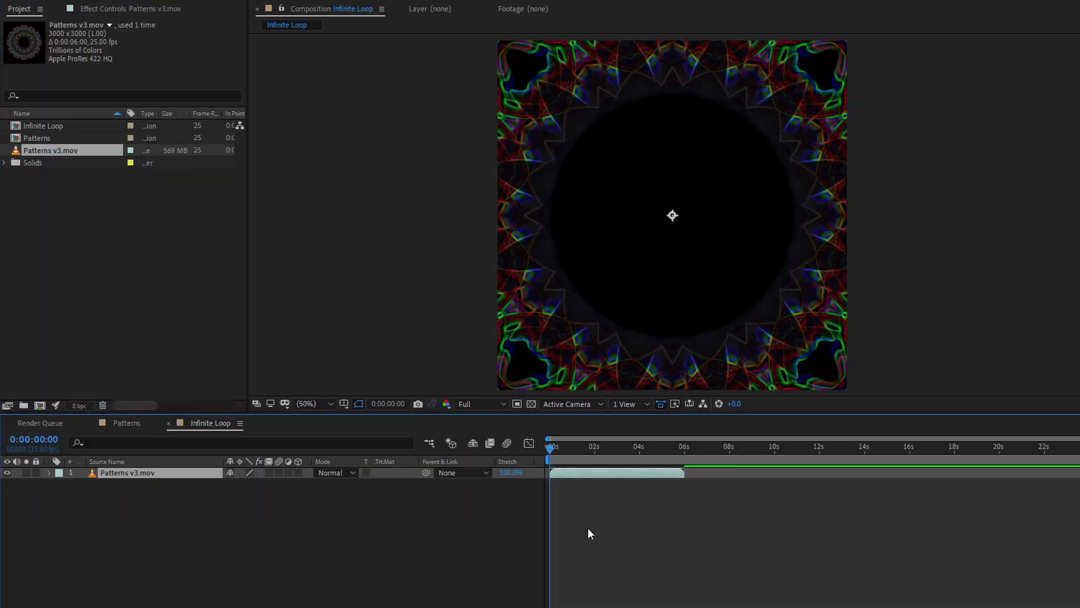
- Time-remap Patterns v3.mov with the expression seedRandom(1,true); random(6), then preview
{"action": "key", "text": "s"}
{"action": "key", "text": "ctrl+alt+t"}
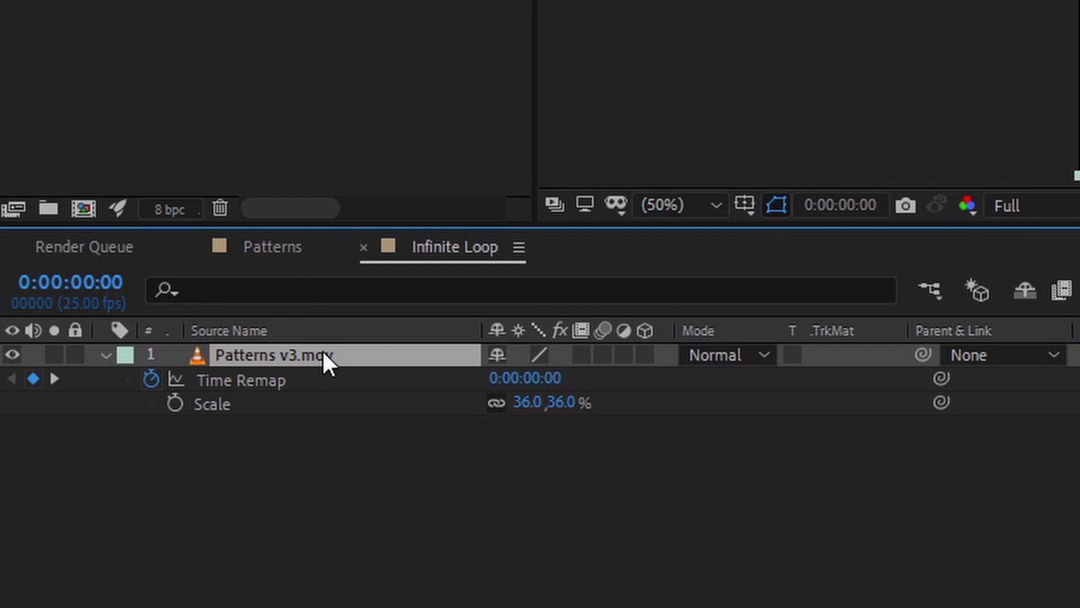
{"action": "left_click", "coordinate": [150, 380], "text": "alt"}
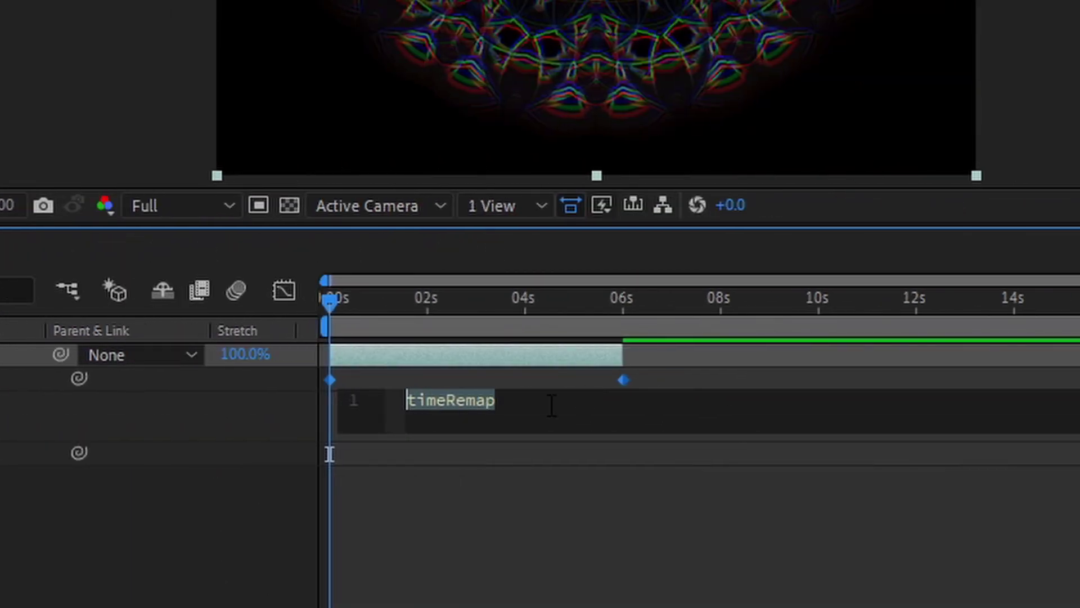
{"action": "type", "text": "seedRandom()"}
{"action": "type", "text": "1,true);"}
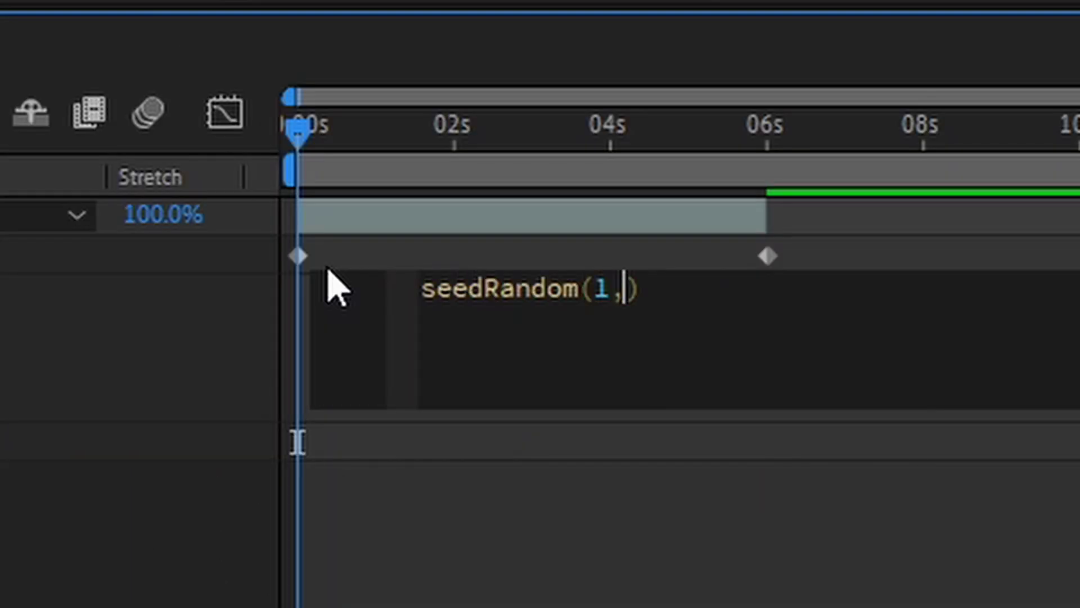
{"action": "key", "text": "Return"}
{"action": "type", "text": "random"}
{"action": "key", "text": "Return"}
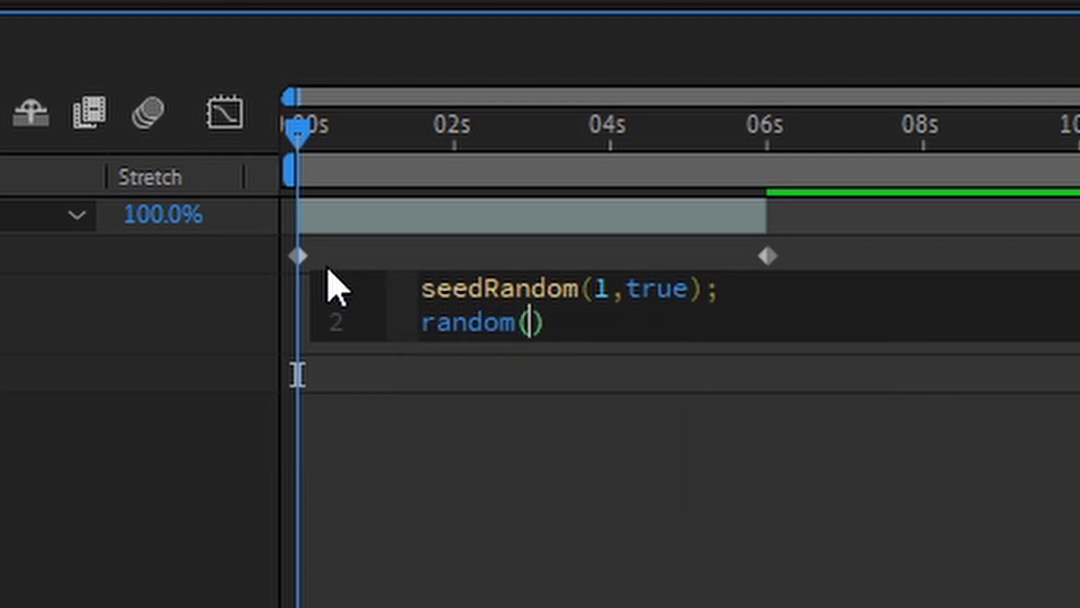
{"action": "type", "text": "6"}
{"action": "left_click", "coordinate": [611, 573]}
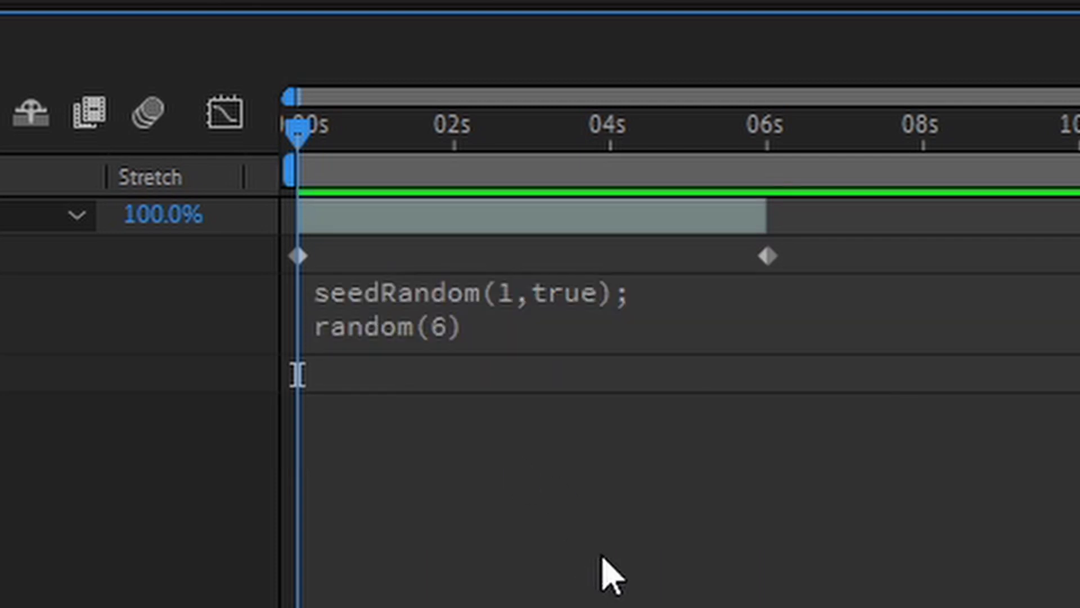
{"action": "left_click_drag", "start_coordinate": [628, 293], "coordinate": [397, 252]}
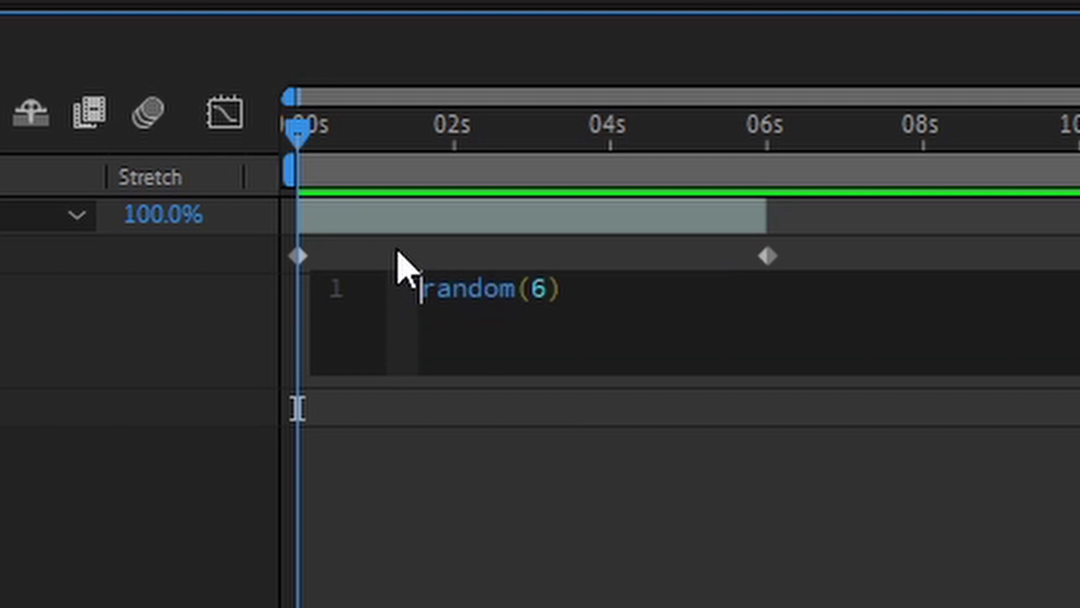
{"action": "left_click", "coordinate": [397, 256]}
{"action": "key", "text": "space"}
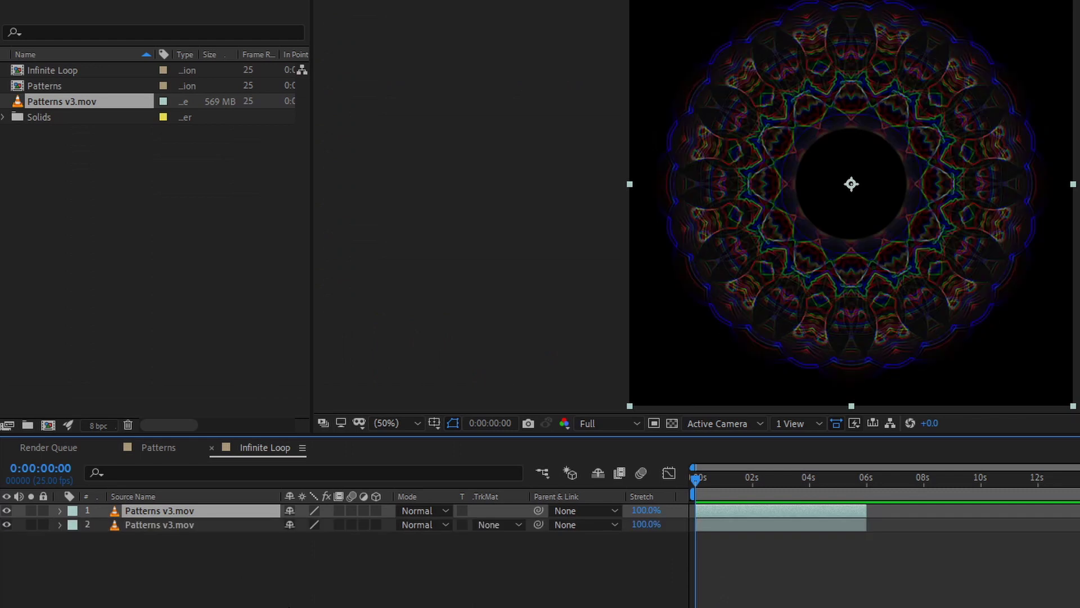
- Duplicate Patterns v3.mov twice in Screen mode and shrink the top copy into the centre hole
{"action": "key", "text": "ctrl+d"}
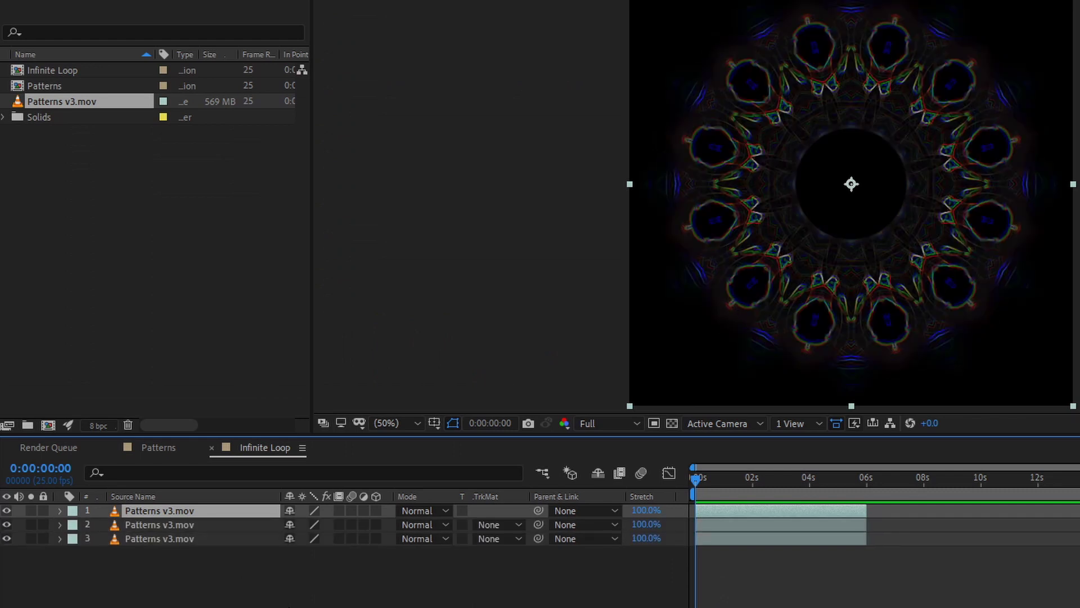
{"action": "key", "text": "ctrl+d"}
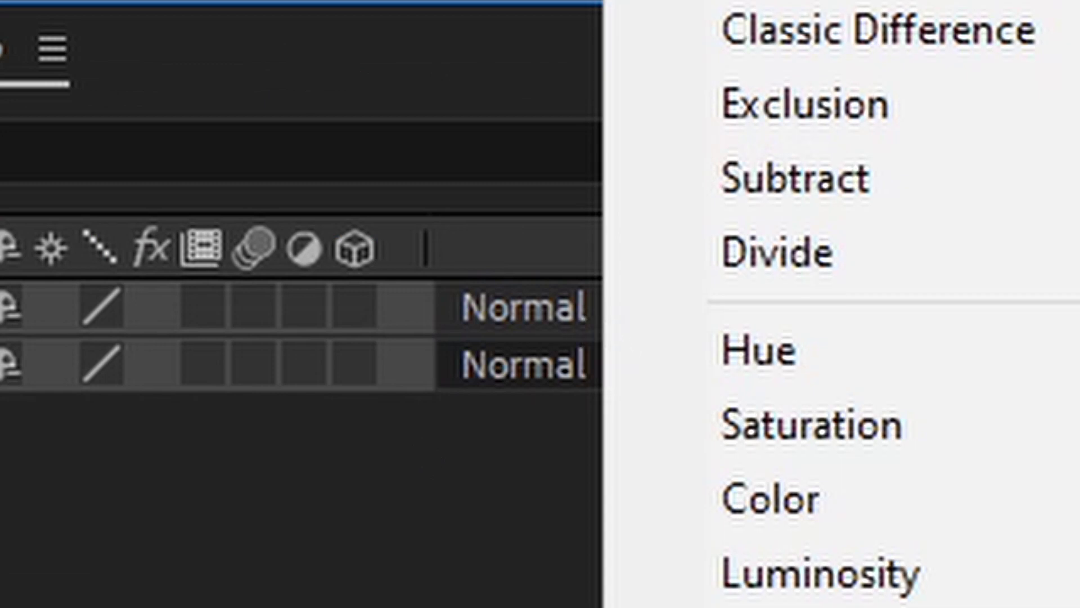
{"action": "key", "text": "Return"}
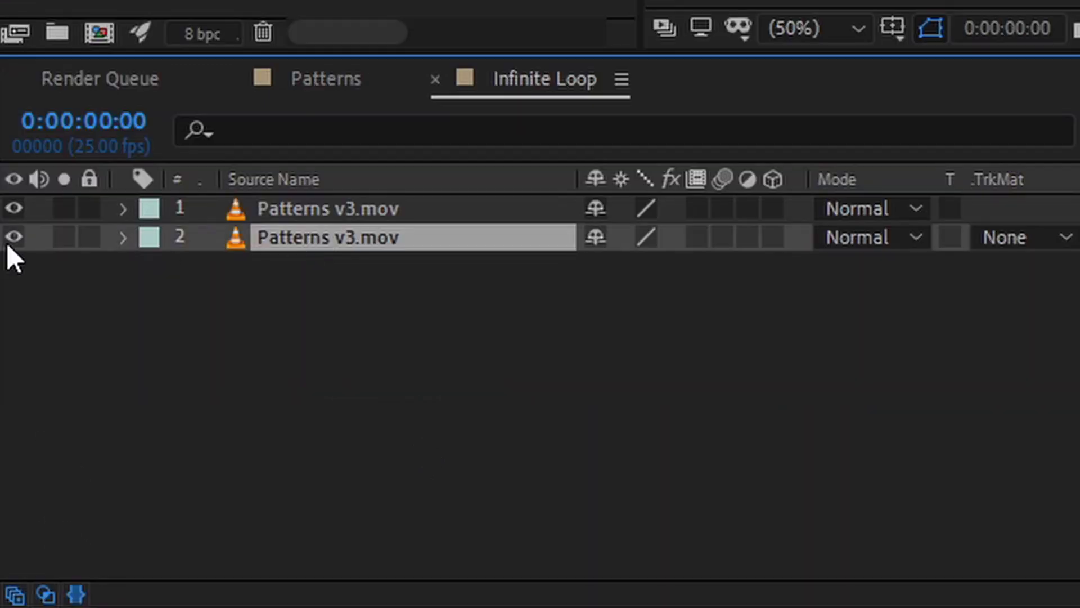
{"action": "left_click", "coordinate": [124, 236]}
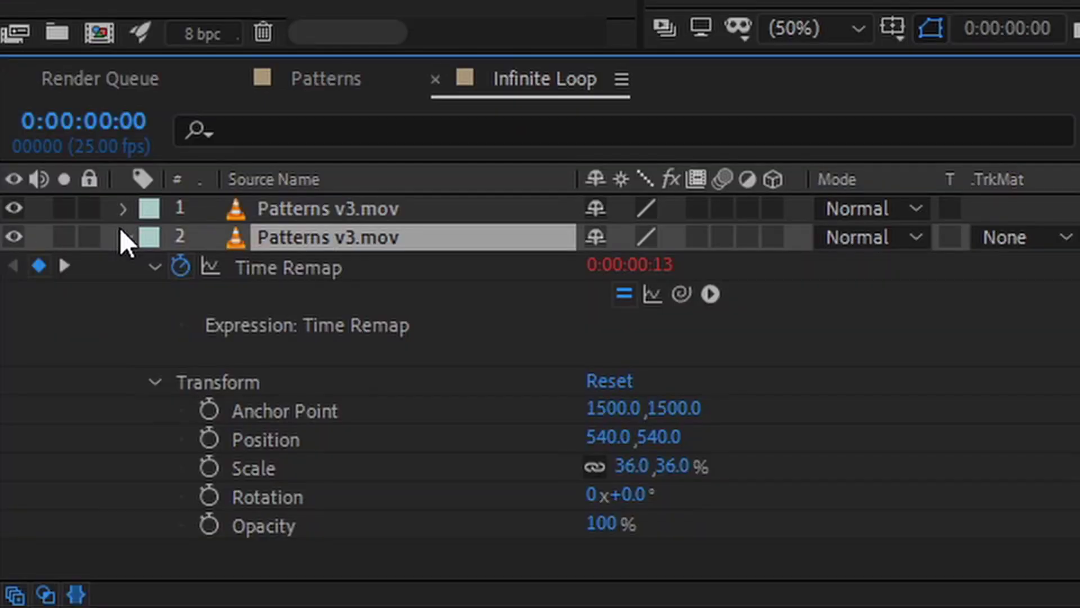
{"action": "left_click", "coordinate": [208, 466], "text": "alt"}
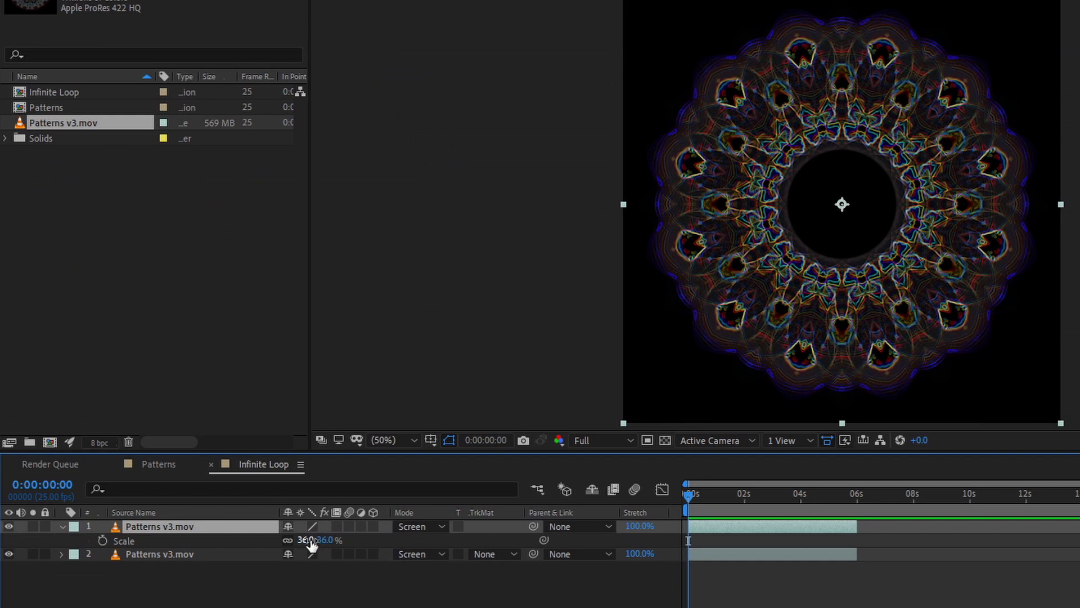
{"action": "left_click_drag", "start_coordinate": [311, 542], "coordinate": [284, 534]}
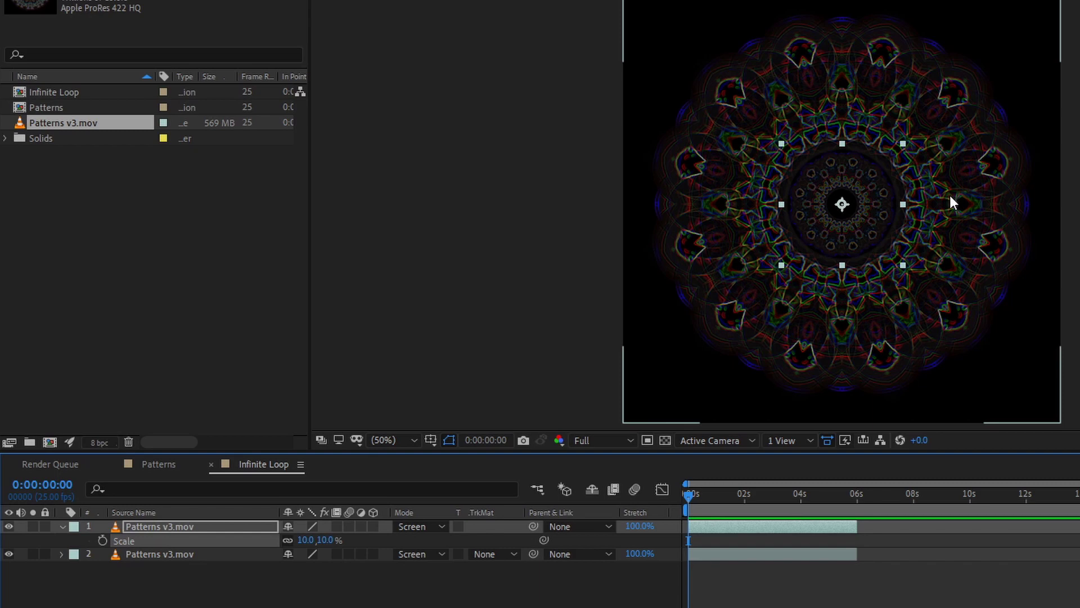
- Finish the Scale expression: scafac = 3.6; thisComp.layer(index-1).transform.scale/scafac
{"action": "scroll", "coordinate": [946, 203], "scroll_direction": "up", "scroll_amount": 1}
{"action": "scroll", "coordinate": [940, 205], "scroll_direction": "up", "scroll_amount": 1}
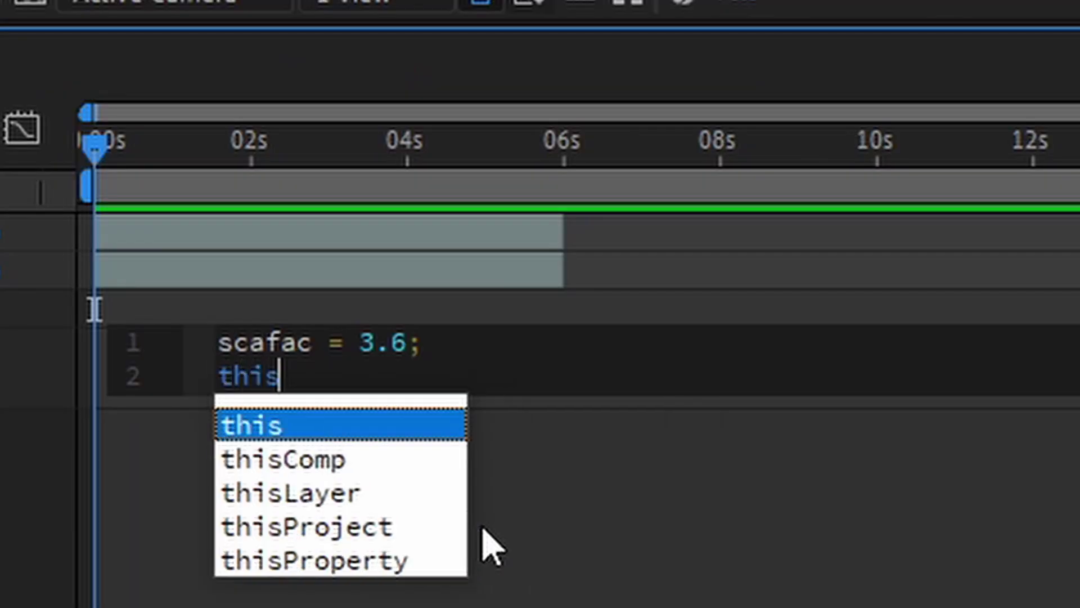
{"action": "type", "text": "Comp.layer(index-"}
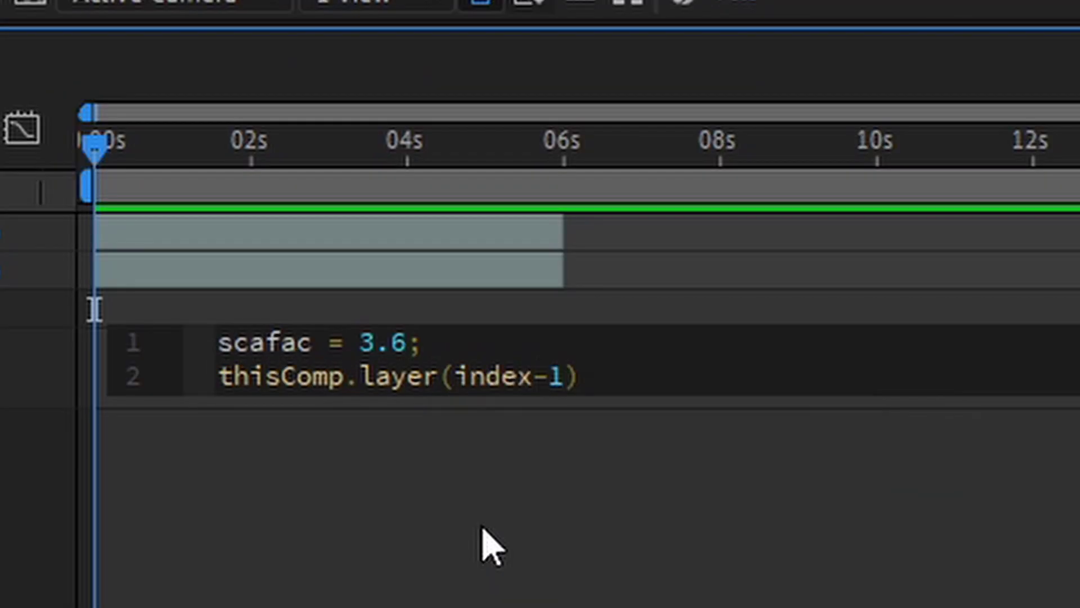
{"action": "type", "text": "1).transf"}
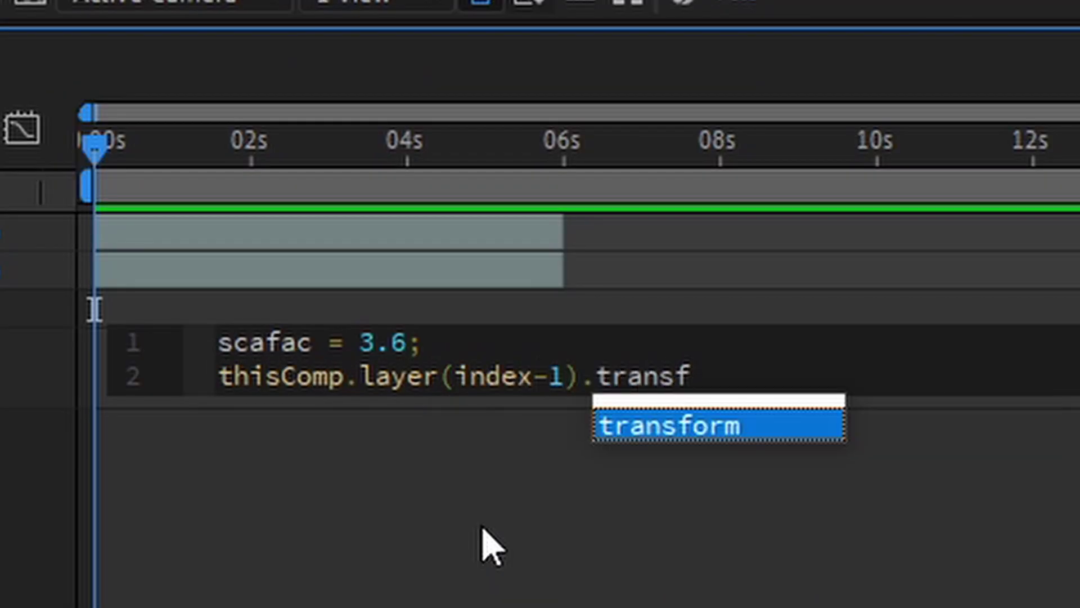
{"action": "type", "text": "orm.scale/scafac"}
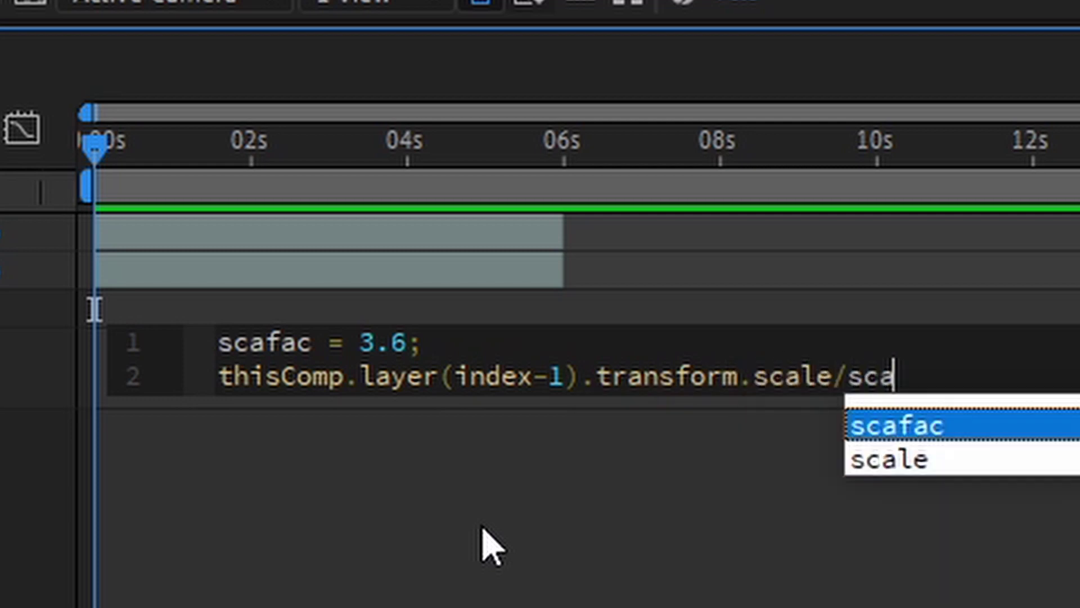
{"action": "left_click", "coordinate": [825, 563]}
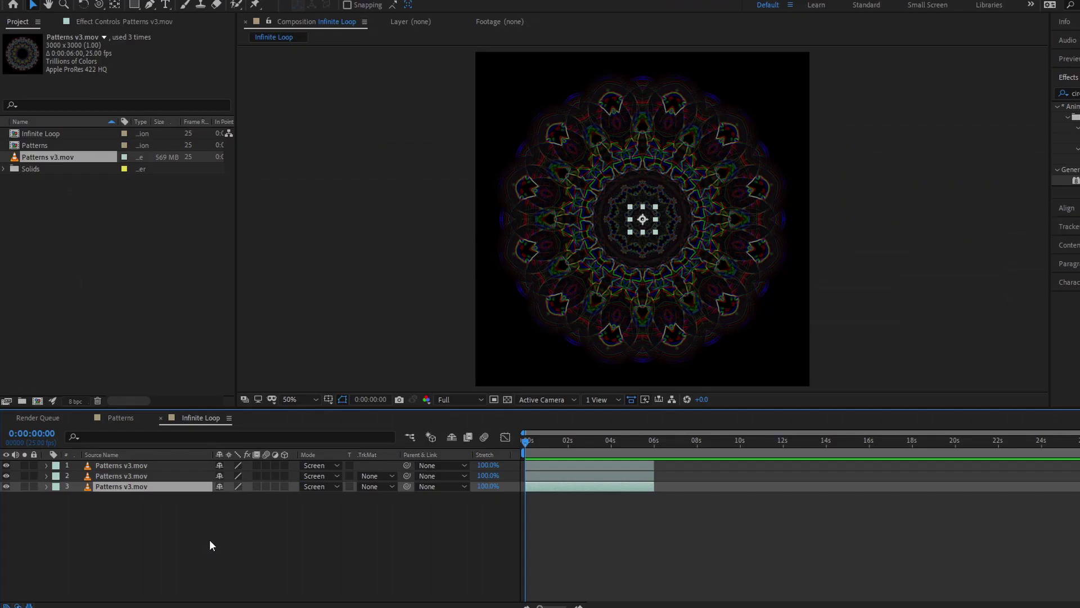
- Make more pattern layer copies and extend them all to the composition's end
{"action": "key", "text": "ctrl+d"}
{"action": "key", "text": "ctrl+d"}
{"action": "key", "text": "ctrl+d"}
{"action": "key", "text": "ctrl+d"}
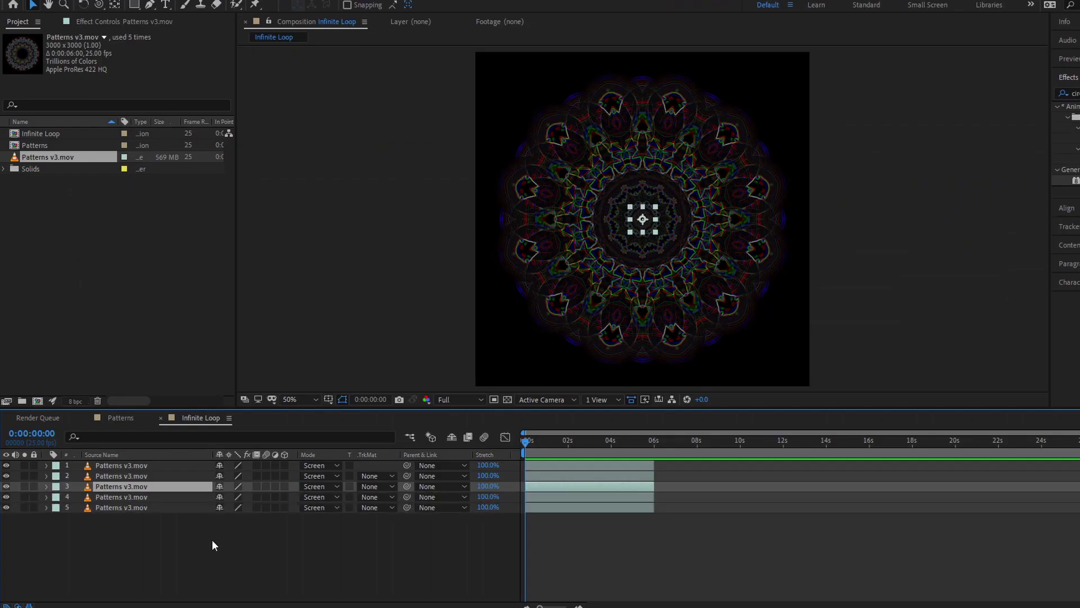
{"action": "key", "text": "ctrl+a"}
{"action": "left_click_drag", "start_coordinate": [658, 467], "coordinate": [1073, 493]}
- Add a Null Object and parent pattern layers 2–8 to Null 1
{"action": "right_click", "coordinate": [301, 552]}
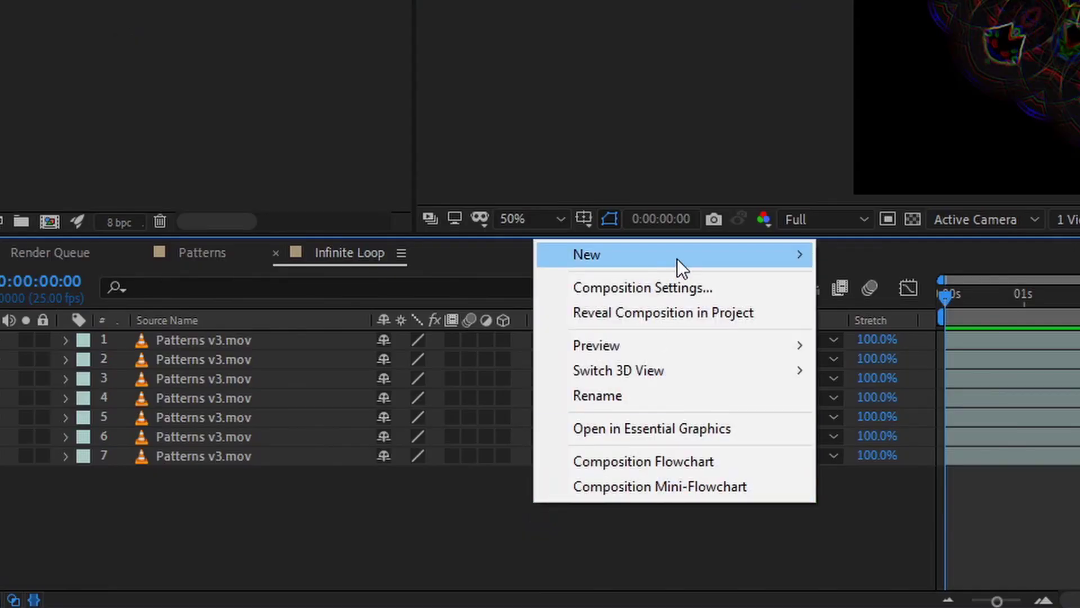
{"action": "mouse_move", "coordinate": [677, 258]}
{"action": "left_click", "coordinate": [860, 388]}
{"action": "left_click", "coordinate": [226, 359]}
{"action": "left_click", "coordinate": [260, 476], "text": "shift"}
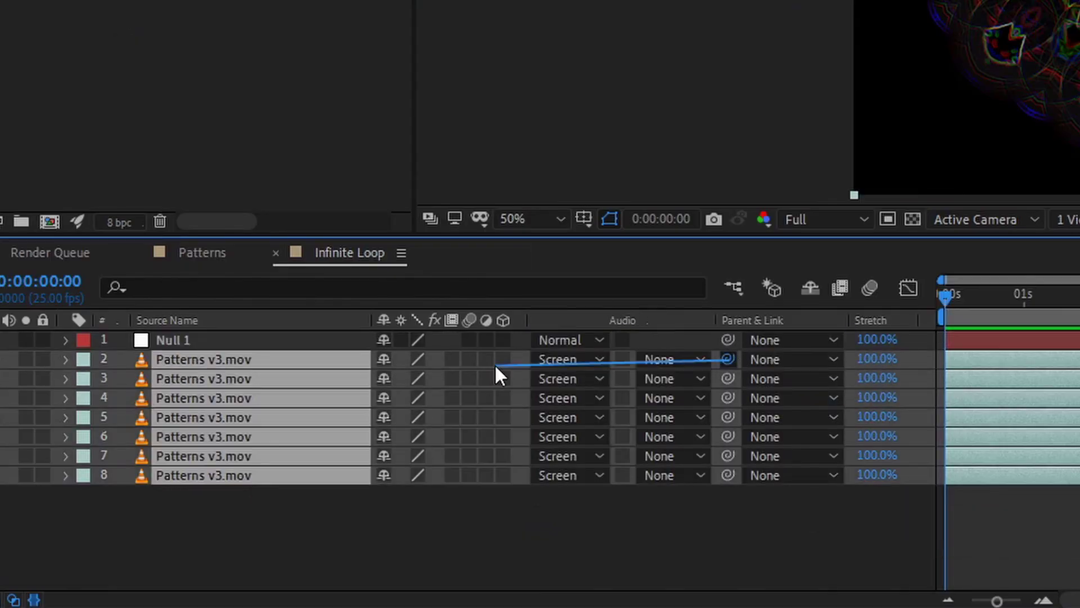
{"action": "left_click_drag", "start_coordinate": [484, 358], "coordinate": [236, 340]}
{"action": "left_click", "coordinate": [484, 500]}
- Reveal Null 1's Scale and start an expression on it
{"action": "left_click", "coordinate": [239, 340]}
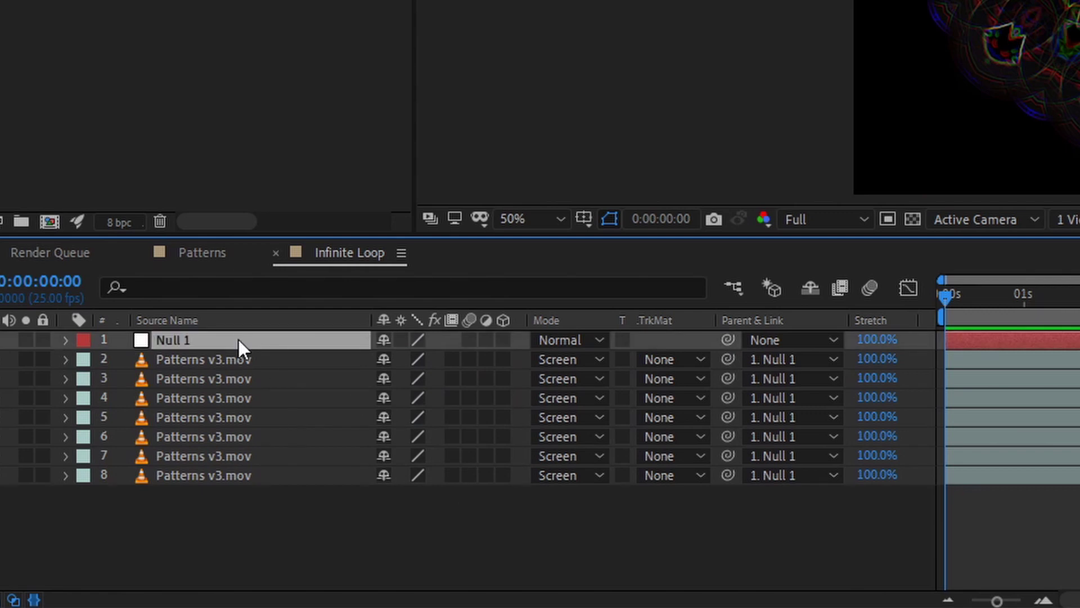
{"action": "key", "text": "s"}
{"action": "left_click", "coordinate": [124, 360], "text": "alt"}
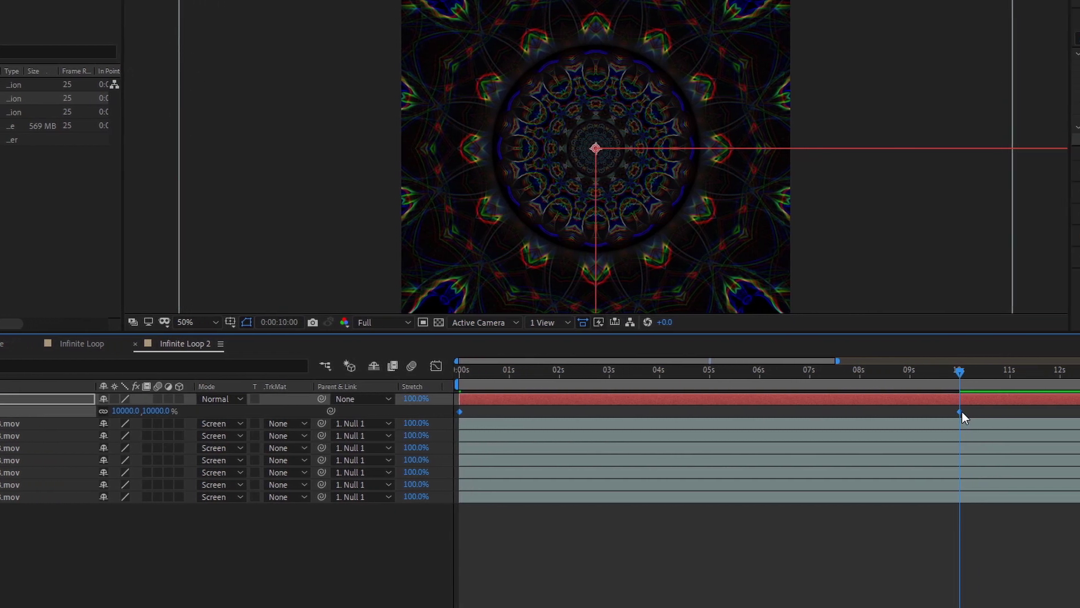
- Apply Keyframe Assistant > Exponential Scale to the null's scale keyframes and return to the composition start
{"action": "right_click", "coordinate": [980, 412]}
{"action": "mouse_move", "coordinate": [961, 590]}
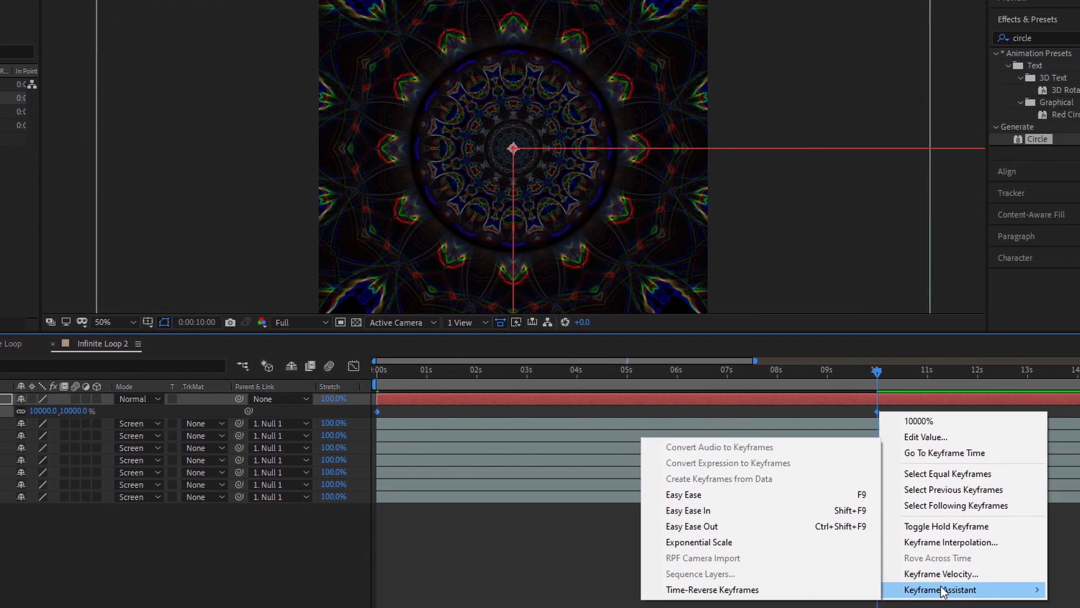
{"action": "left_click", "coordinate": [721, 542]}
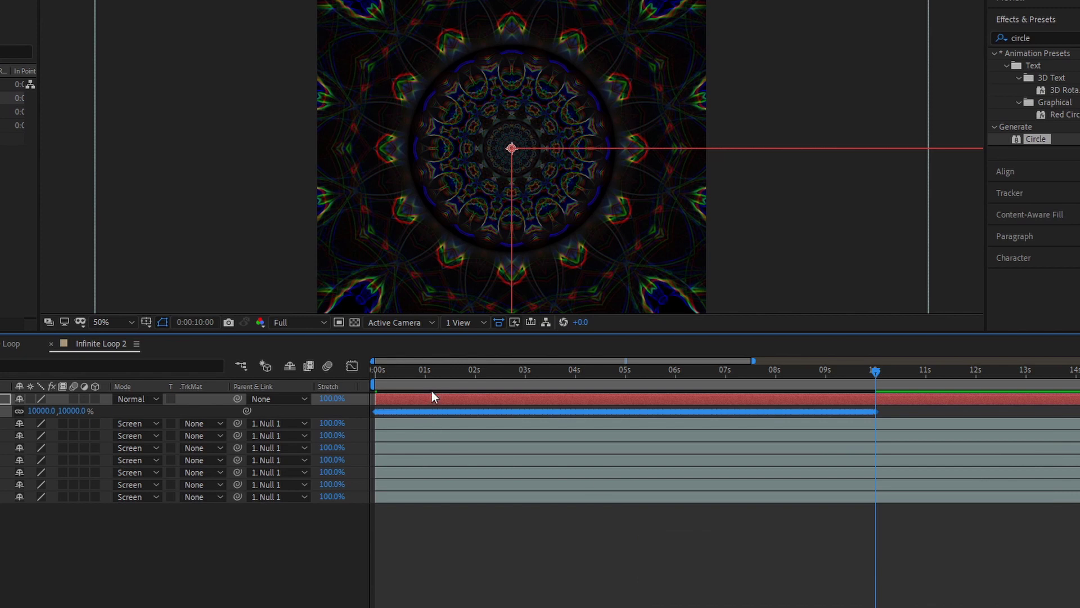
{"action": "key", "text": "Home"}
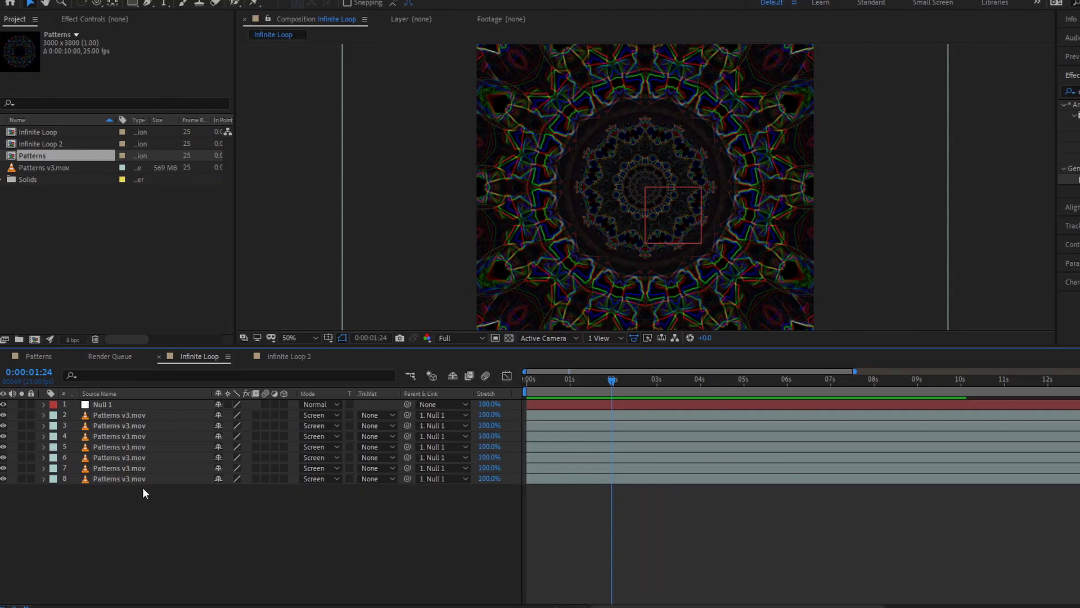
- Duplicate pattern layer 8 to extend the stack to fifteen layers
{"action": "left_click", "coordinate": [143, 479]}
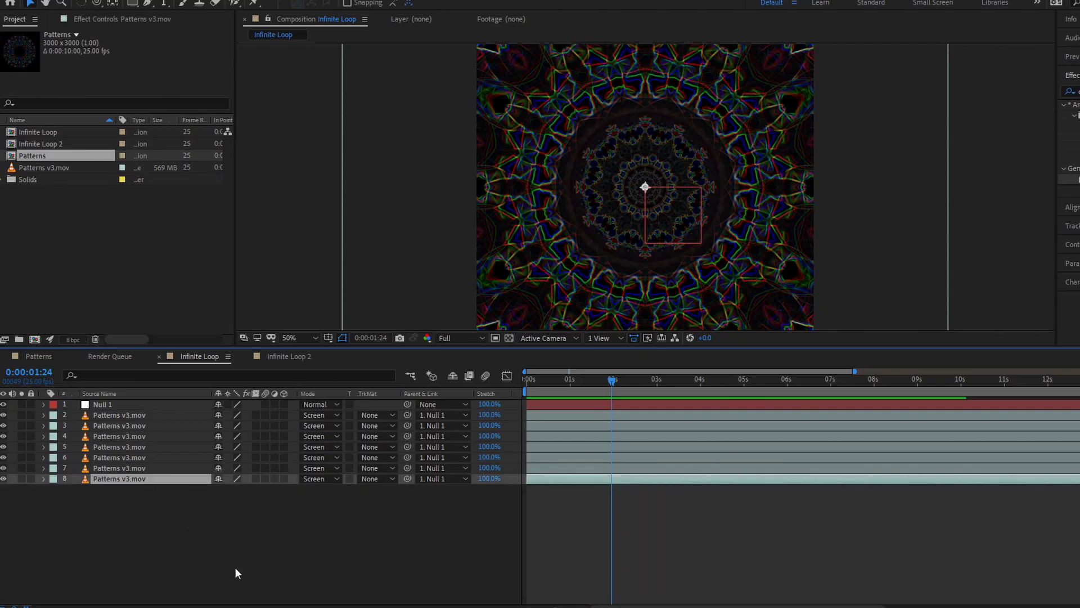
{"action": "key", "text": "ctrl+d"}
{"action": "key", "text": "ctrl+d"}
{"action": "key", "text": "ctrl+d"}
{"action": "key", "text": "ctrl+d"}
{"action": "key", "text": "ctrl+d"}
{"action": "left_click", "coordinate": [676, 586]}
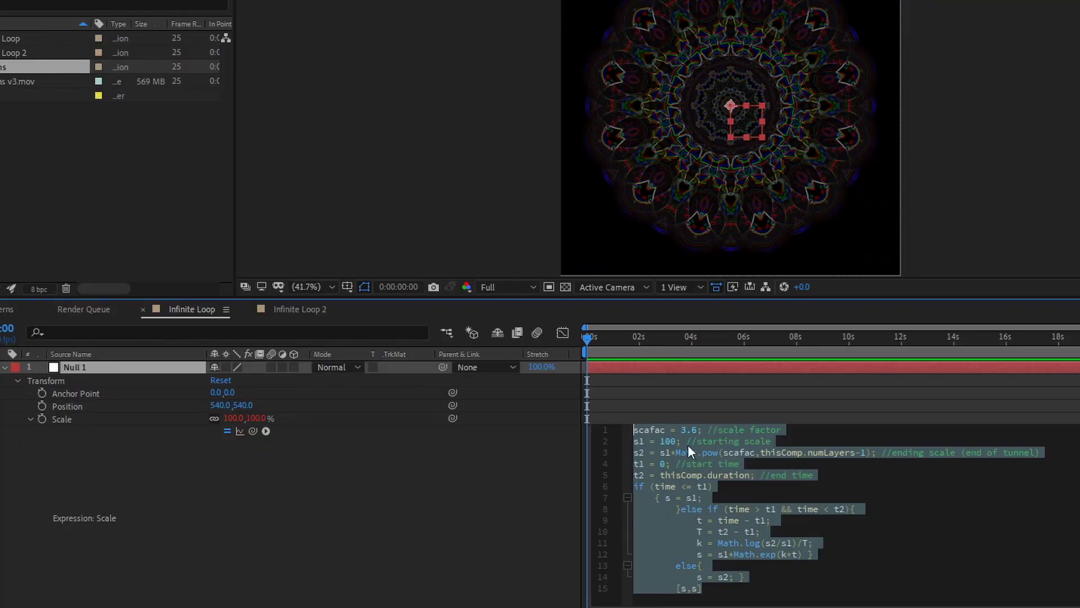
- Change s1 in Null 1's Scale expression to 100*scafac and commit it
{"action": "left_click", "coordinate": [668, 441]}
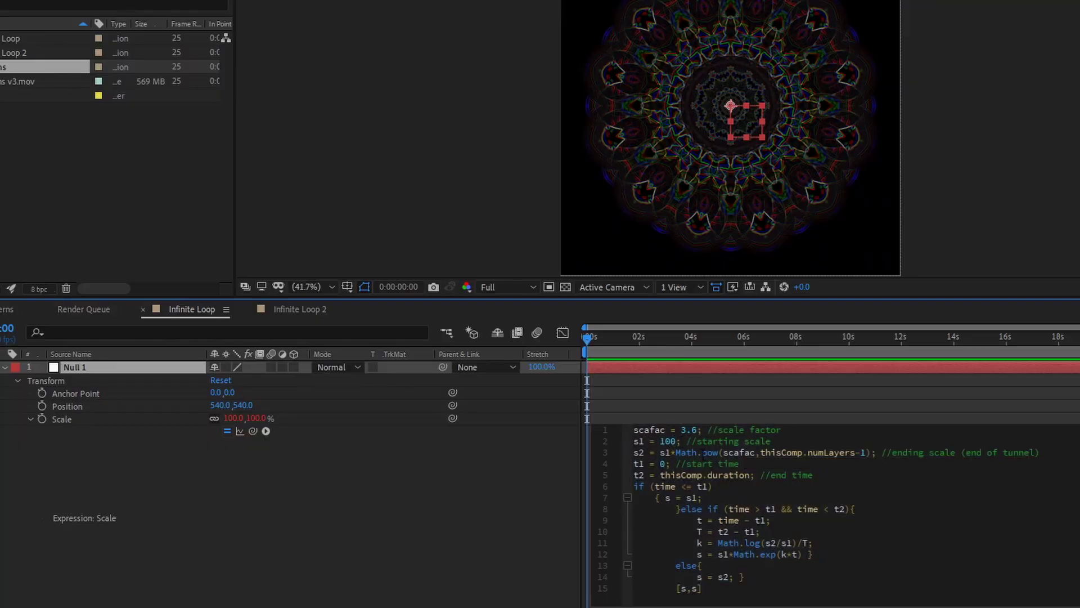
{"action": "type", "text": "*scafac"}
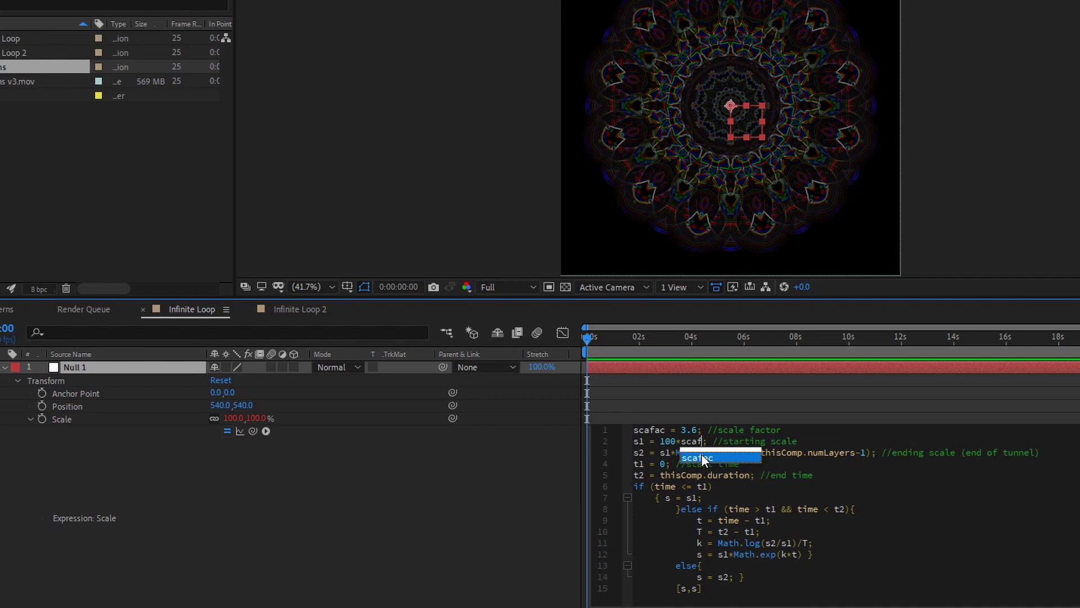
{"action": "left_click", "coordinate": [848, 529]}
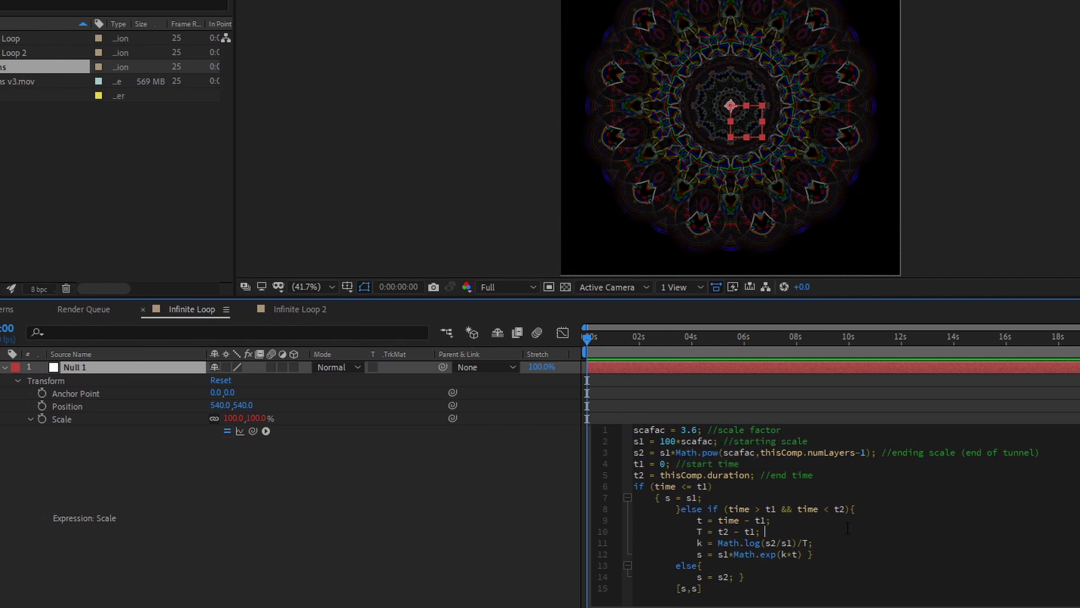
{"action": "left_click", "coordinate": [464, 498]}
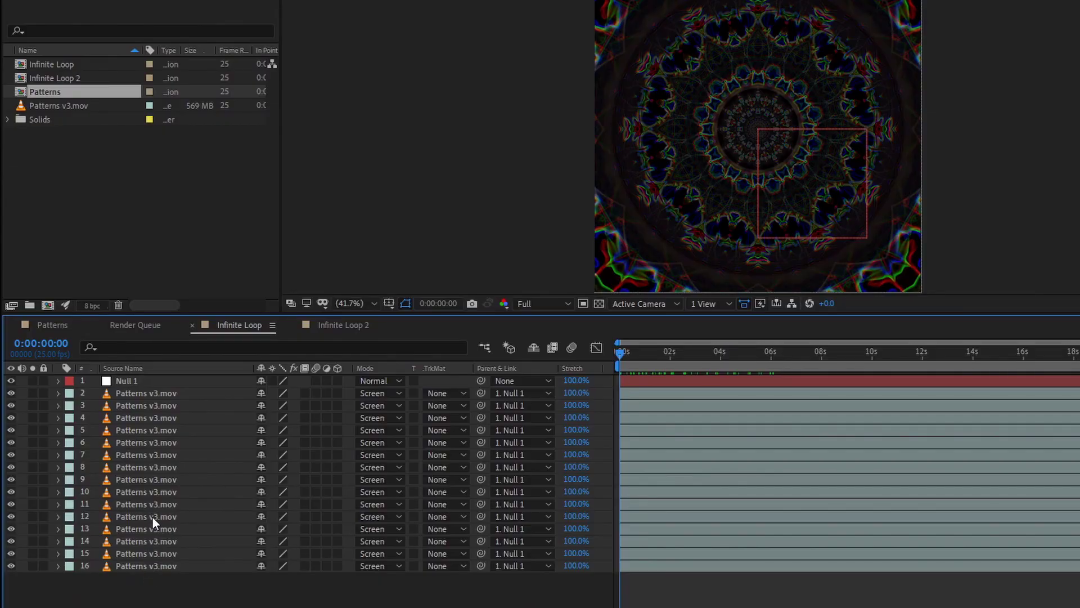
- Paste the if/else expression into layer 12's Time Remap
{"action": "left_click", "coordinate": [113, 518]}
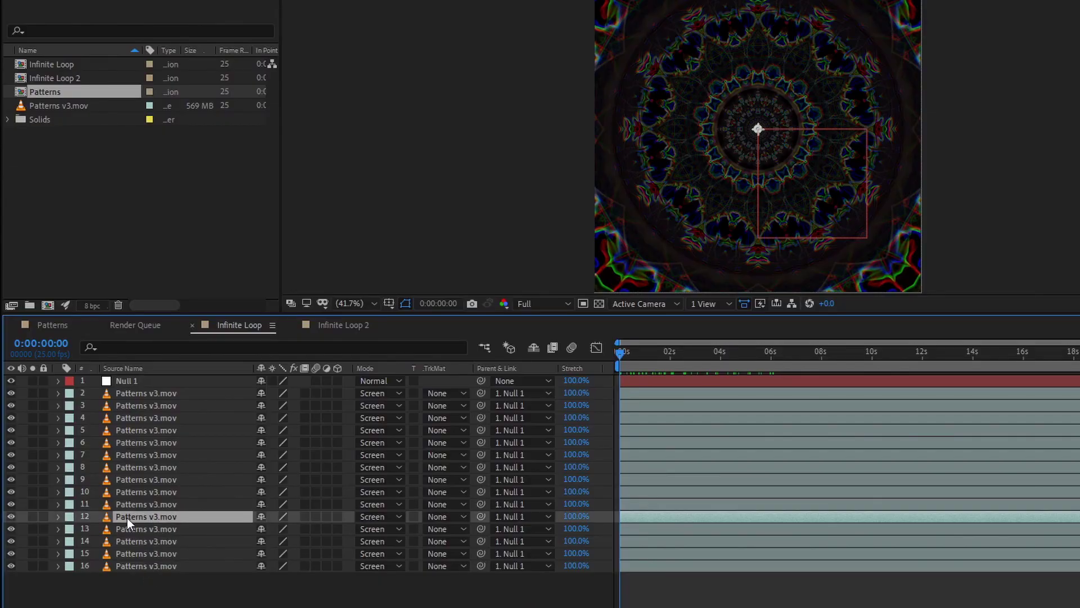
{"action": "left_click", "coordinate": [58, 516]}
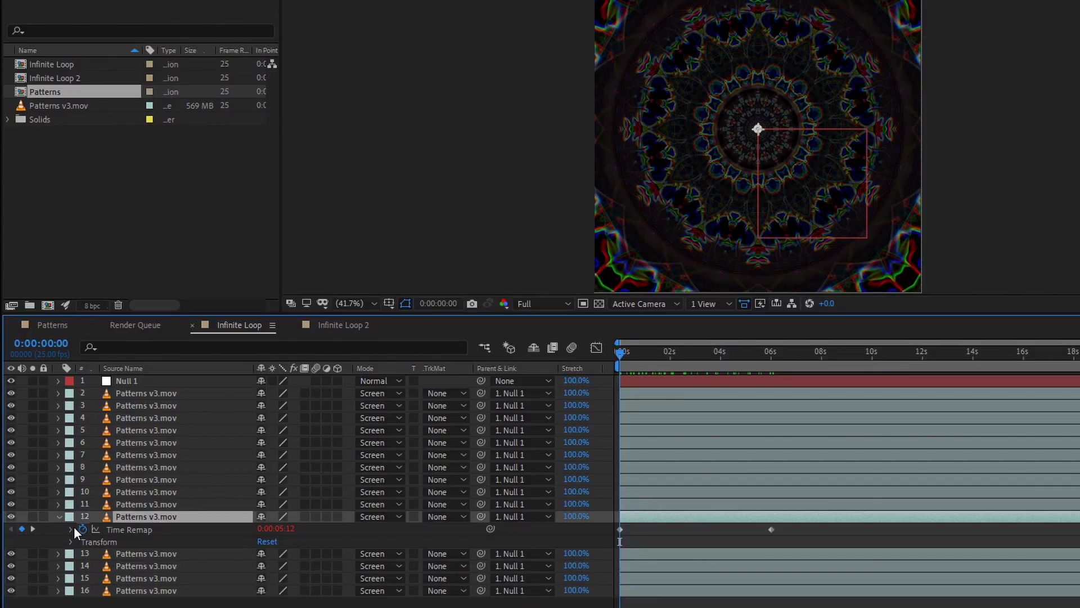
{"action": "left_click", "coordinate": [70, 529]}
{"action": "left_click", "coordinate": [729, 541]}
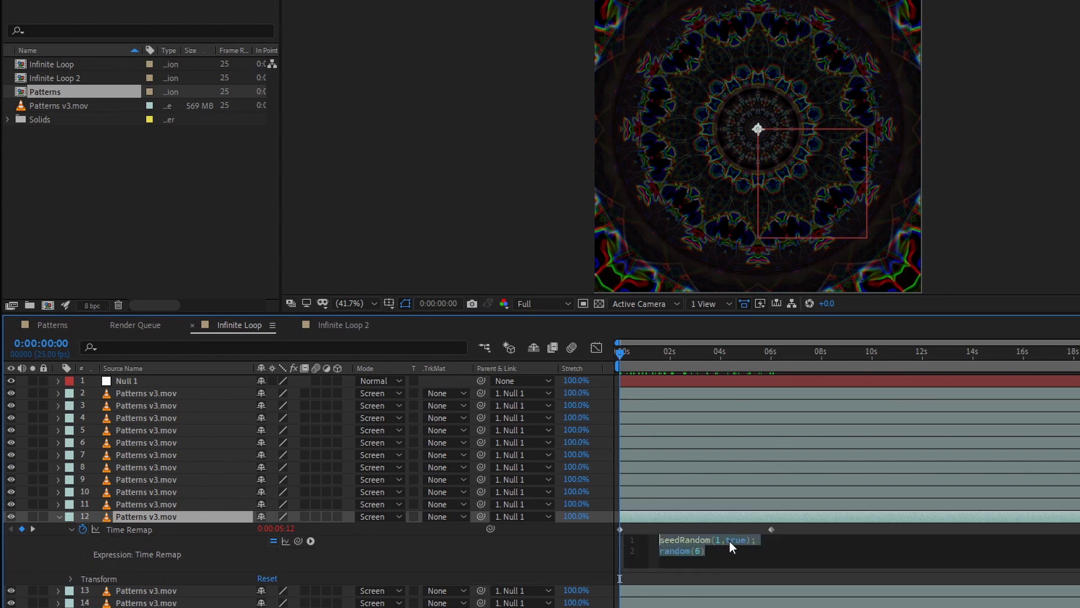
{"action": "type", "text": "if(thisComp.numLayers-index==4){ \tt=thisComp.layer(2).timeRemap} else if(thisComp.numLayers-index==3){ \tt=thisComp.layer(3).timeRemap} else if(thisComp.numLayers-index==2){ \tt=thisComp.layer(4).timeRemap} else if(thisComp.numLayers-index==1){ \tt=thisComp.layer(5).timeRemap} else if(thisComp.numLayers-index==0){ \tt=thisComp.layer(6).timeRemap} else{ \tseedRandom(4,true); \tt = random(4); } t"}
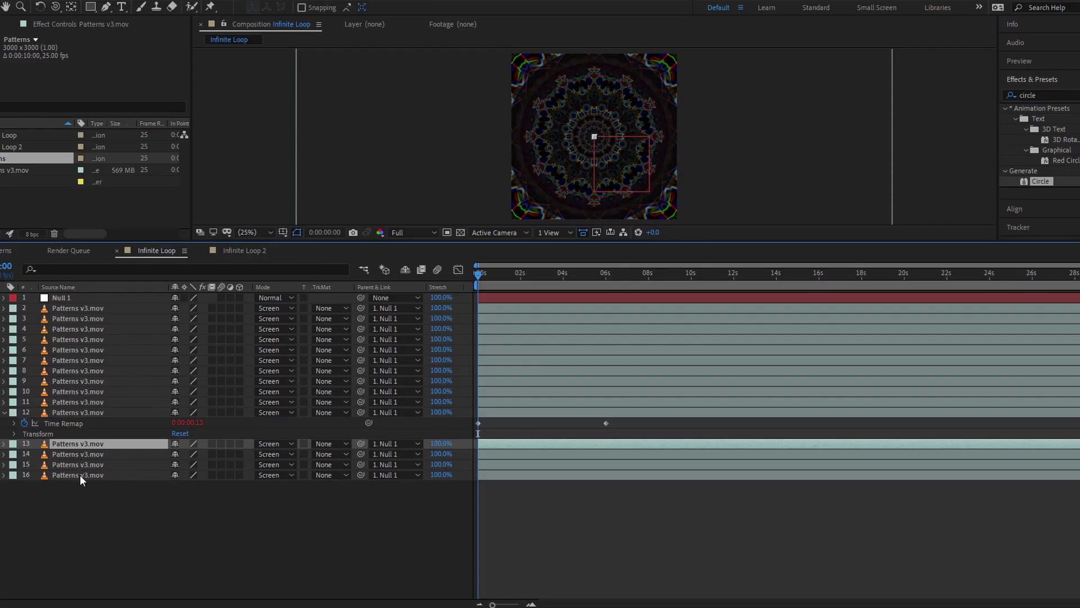
- Delete layers 13–16 and duplicate layer 12 five times in their place
{"action": "left_click", "coordinate": [80, 475], "text": "shift"}
{"action": "key", "text": "Delete"}
{"action": "key", "text": "ctrl+d"}
{"action": "key", "text": "ctrl+d"}
{"action": "key", "text": "ctrl+d"}
{"action": "key", "text": "ctrl+d"}
{"action": "key", "text": "ctrl+d"}
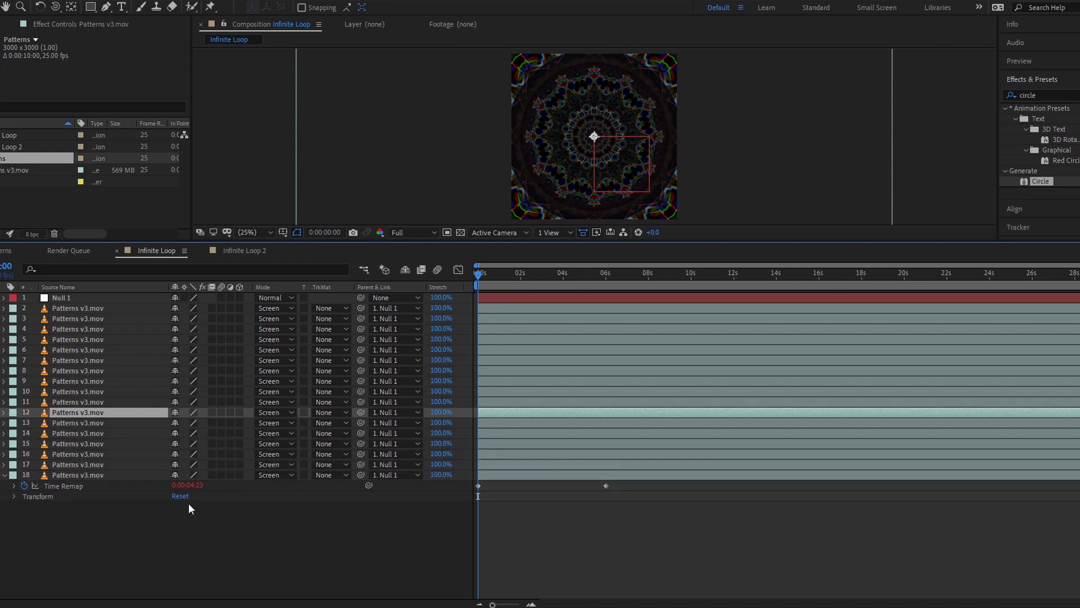
- Open Null 1's Scale expression at line 12, where the ending scale uses thisComp.numLayers-1
{"action": "left_click", "coordinate": [62, 297]}
{"action": "left_click", "coordinate": [4, 297]}
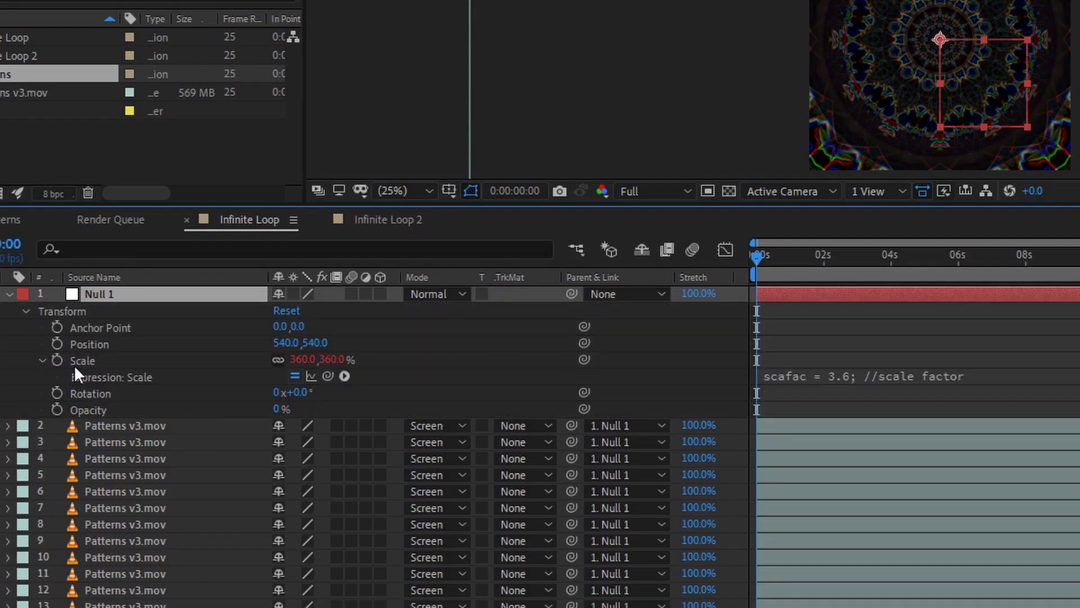
{"action": "left_click", "coordinate": [833, 376]}
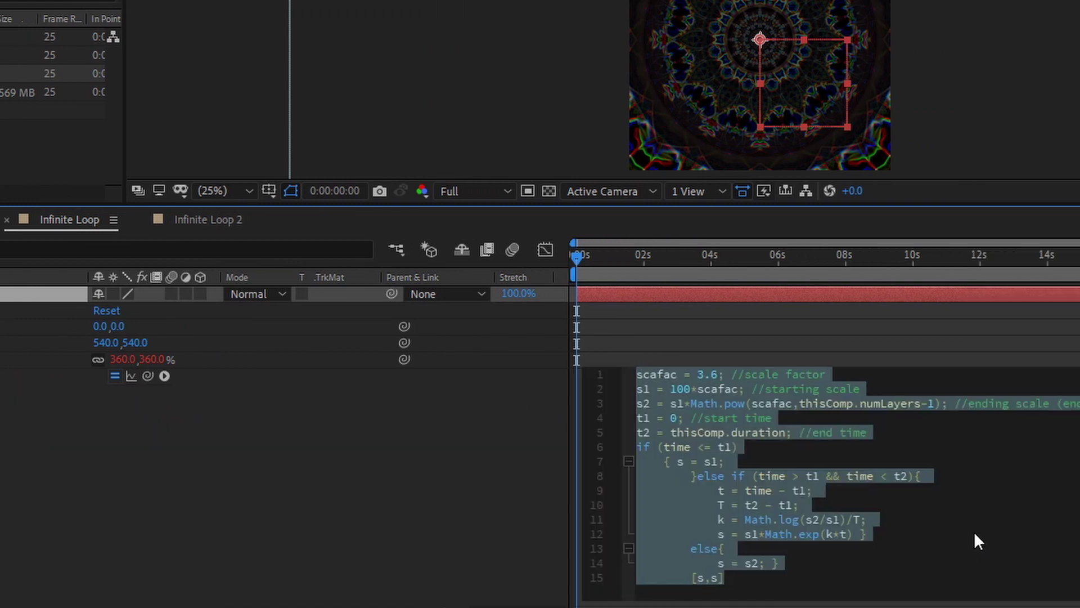
{"action": "left_click", "coordinate": [979, 534]}
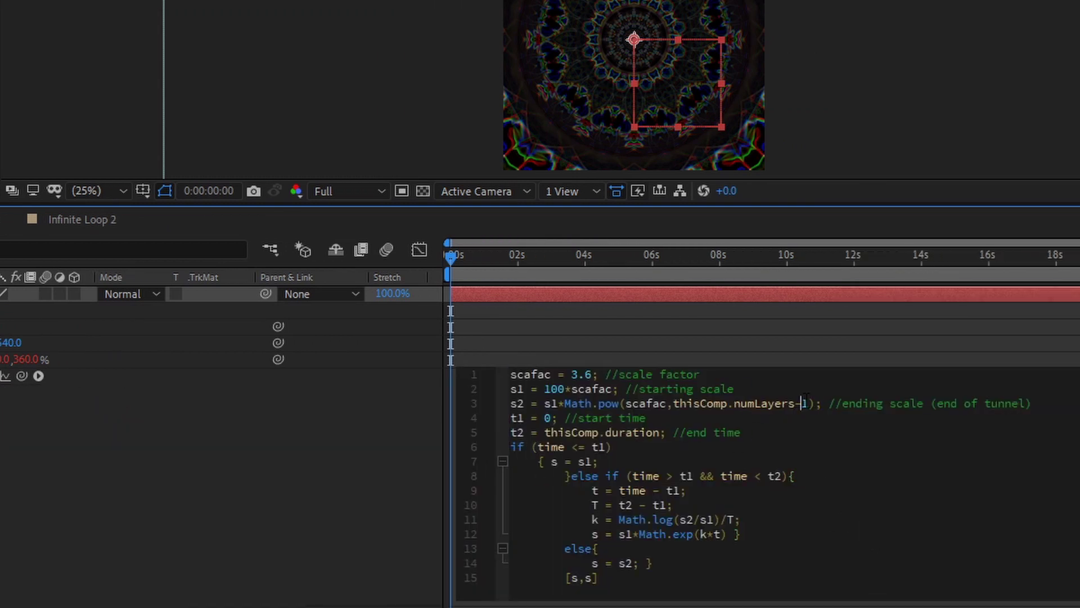